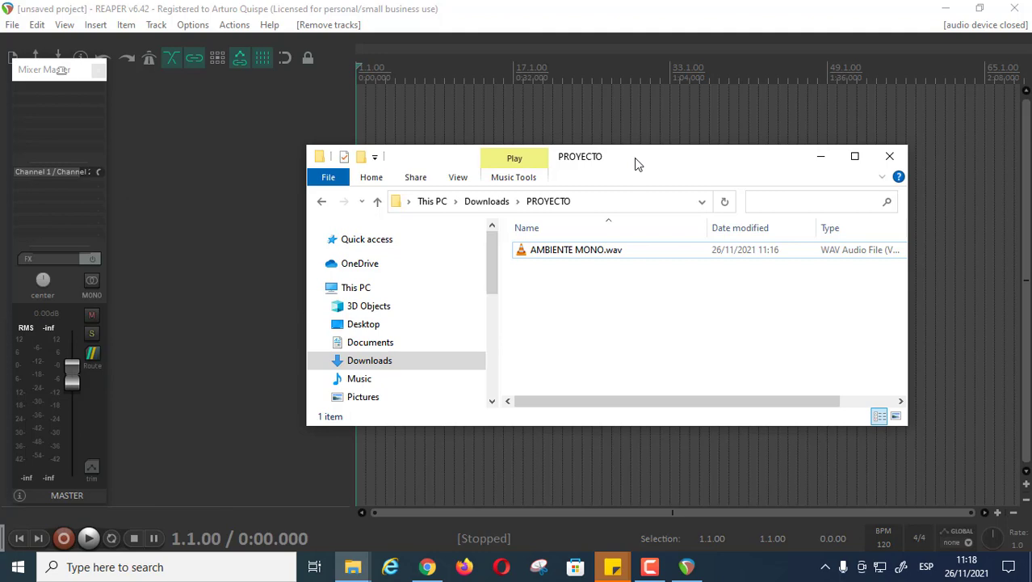
Step: Move the PROYECTO folder window aside and import AMBIENTE MONO.wav onto a new track at the start of the timeline
{"action": "left_click_drag", "start_coordinate": [636, 164], "coordinate": [748, 75]}
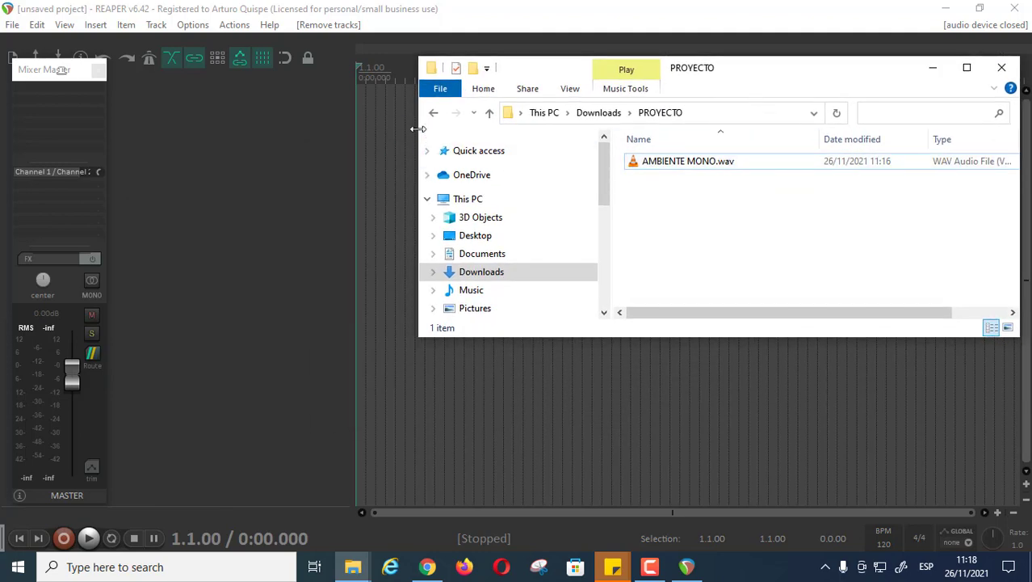
{"action": "left_click_drag", "start_coordinate": [418, 136], "coordinate": [546, 150]}
{"action": "mouse_move", "coordinate": [879, 76]}
{"action": "left_mouse_down"}
{"action": "mouse_move", "coordinate": [825, 60]}
{"action": "mouse_move", "coordinate": [886, 63]}
{"action": "left_mouse_up"}
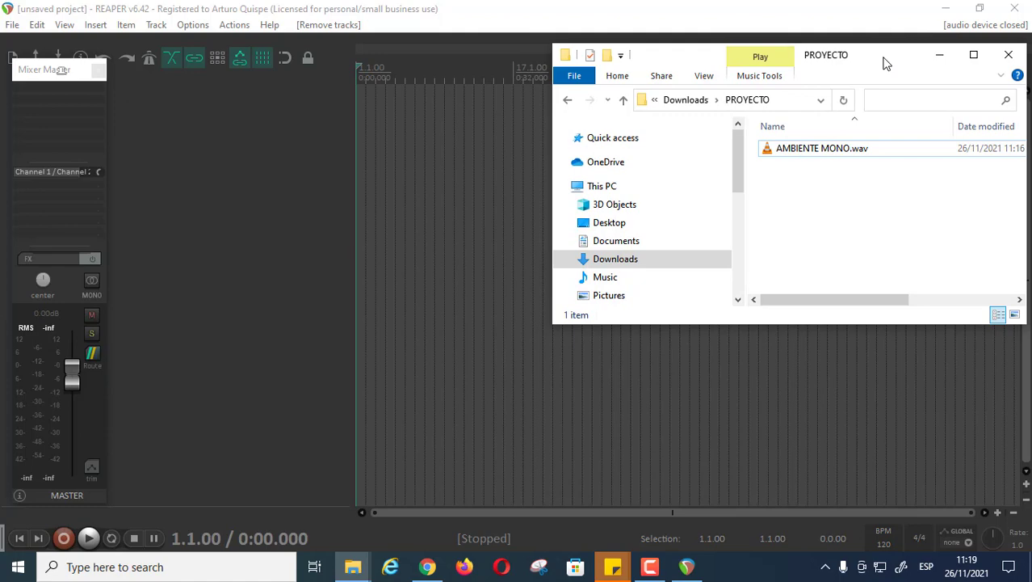
{"action": "left_click_drag", "start_coordinate": [885, 63], "coordinate": [872, 66]}
{"action": "left_click", "coordinate": [827, 155]}
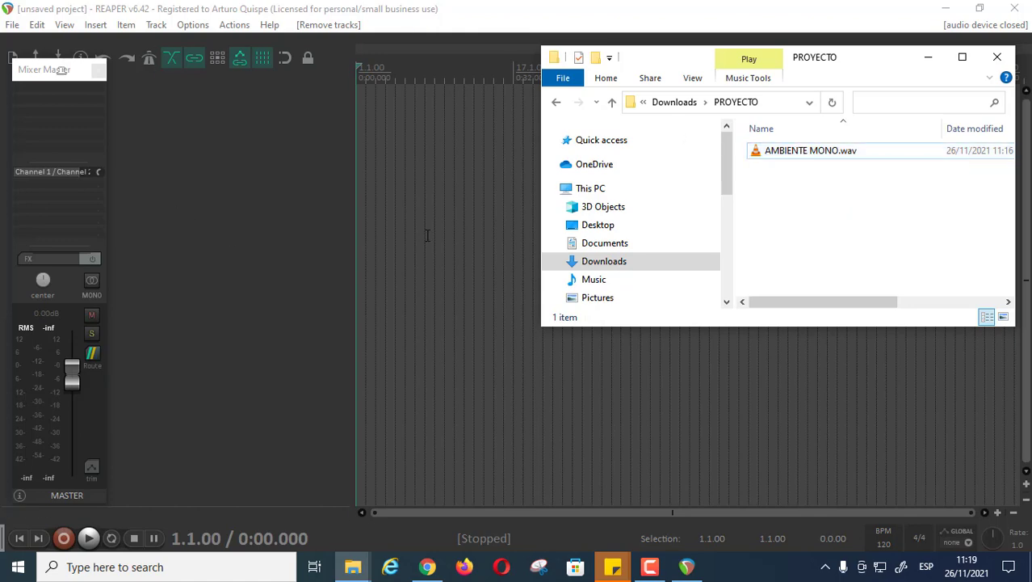
{"action": "left_click_drag", "start_coordinate": [760, 150], "coordinate": [359, 123]}
{"action": "left_click_drag", "start_coordinate": [841, 70], "coordinate": [887, 265]}
{"action": "left_click", "coordinate": [519, 154]}
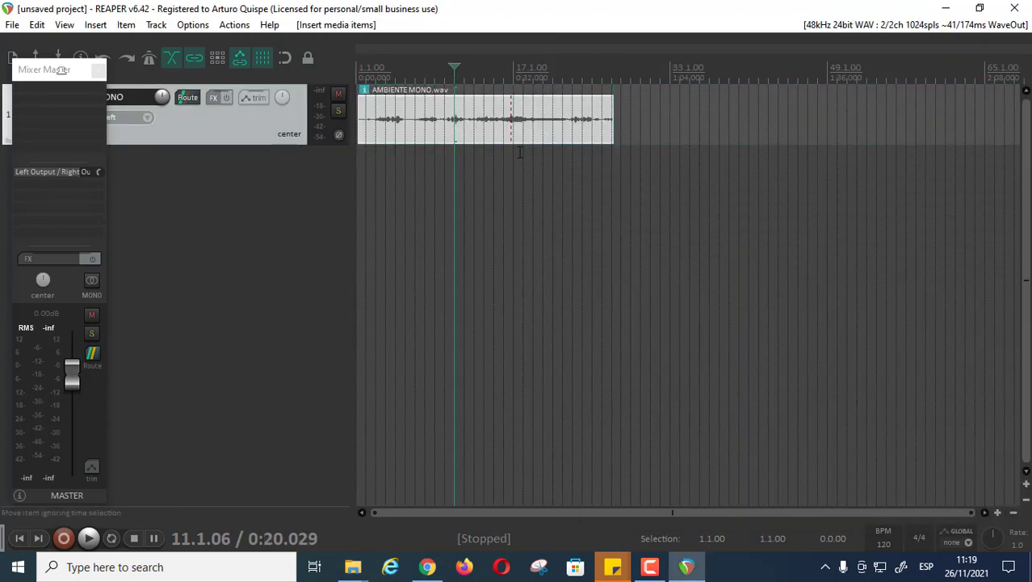
Step: Play the ambience recording from the project start and adjust the track's height to inspect its waveform, leaving it slightly taller than originally
{"action": "scroll", "coordinate": [519, 154], "scroll_direction": "up", "scroll_amount": 3}
{"action": "left_click_drag", "start_coordinate": [512, 122], "coordinate": [564, 168]}
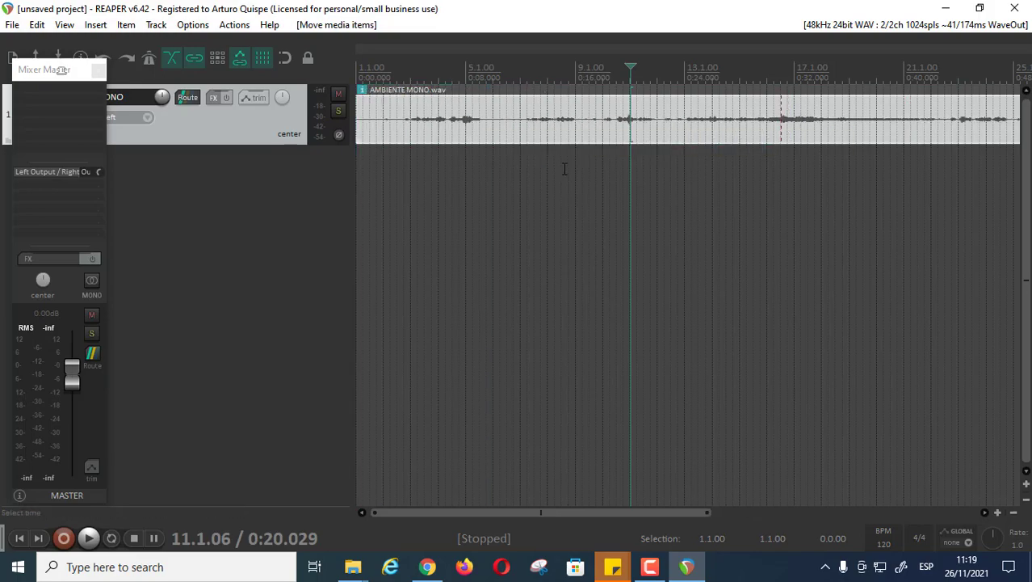
{"action": "scroll", "coordinate": [564, 168], "scroll_direction": "down", "scroll_amount": 4}
{"action": "scroll", "coordinate": [382, 145], "scroll_direction": "up", "scroll_amount": 3}
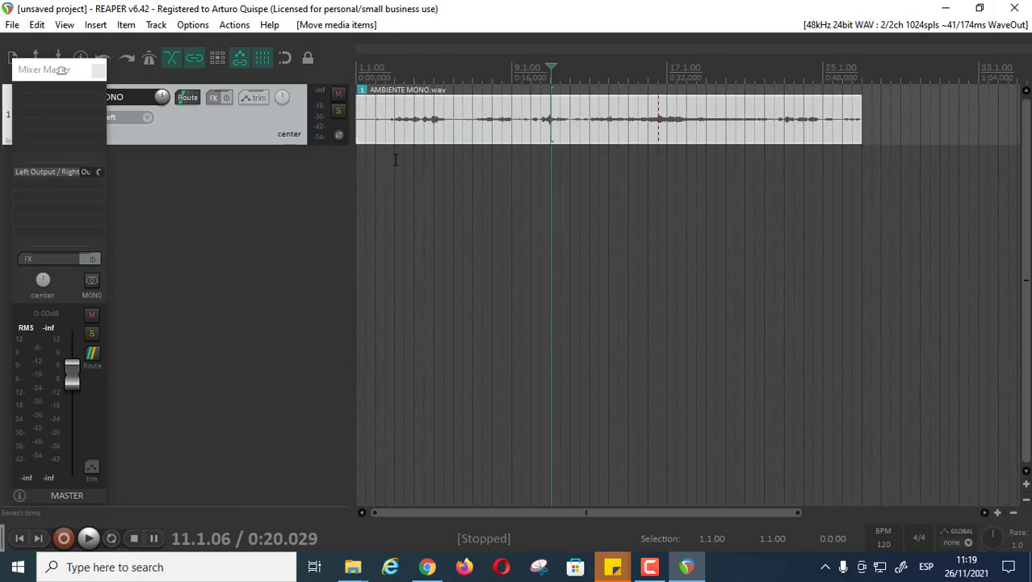
{"action": "key", "text": "Home"}
{"action": "key", "text": "space"}
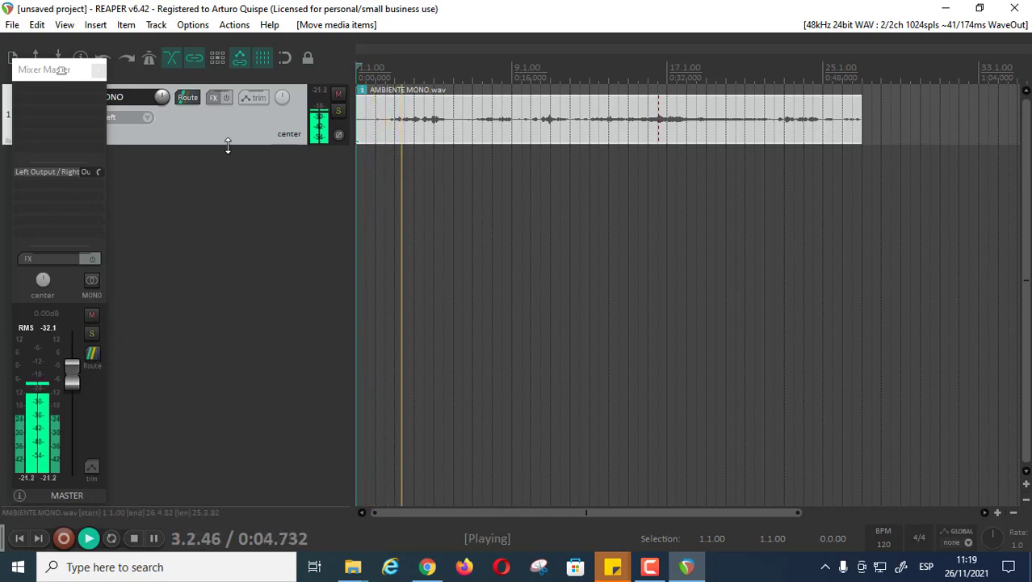
{"action": "left_click_drag", "start_coordinate": [228, 145], "coordinate": [230, 333]}
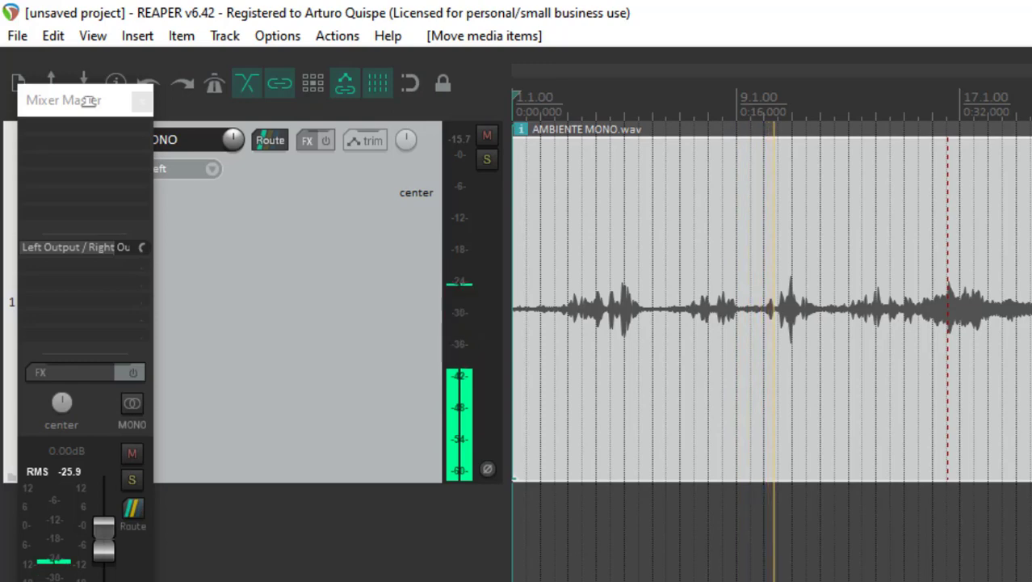
{"action": "key", "text": "space"}
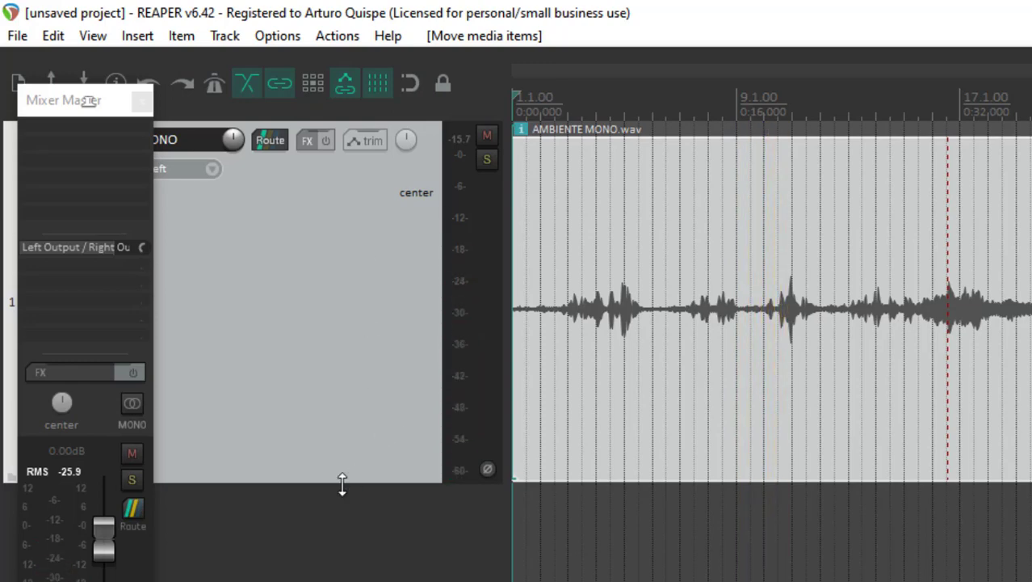
{"action": "left_click_drag", "start_coordinate": [342, 484], "coordinate": [356, 240]}
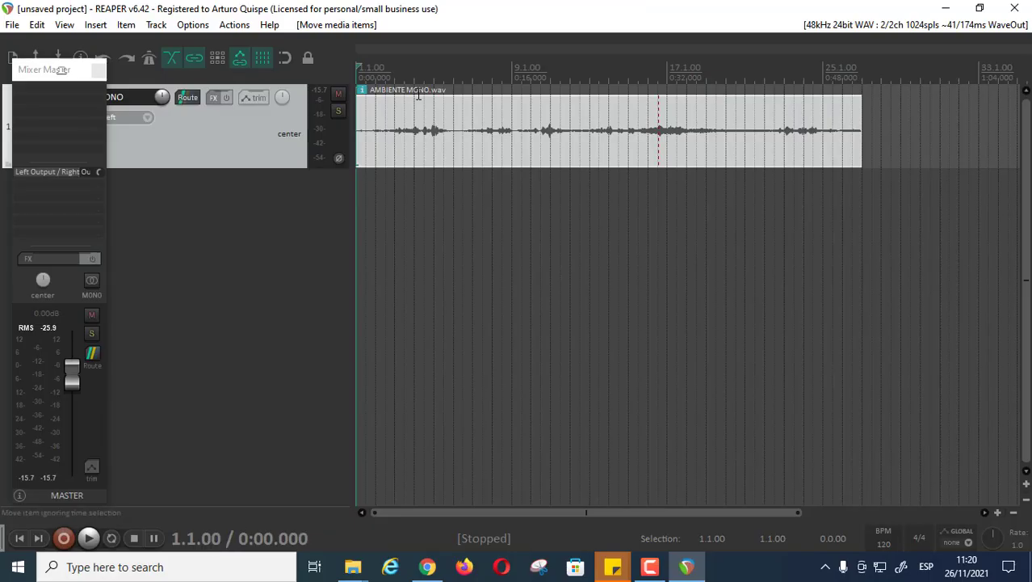
Step: Set both the ruler's primary and secondary time units to Hours:Minutes:Seconds:Frames
{"action": "right_click", "coordinate": [647, 105]}
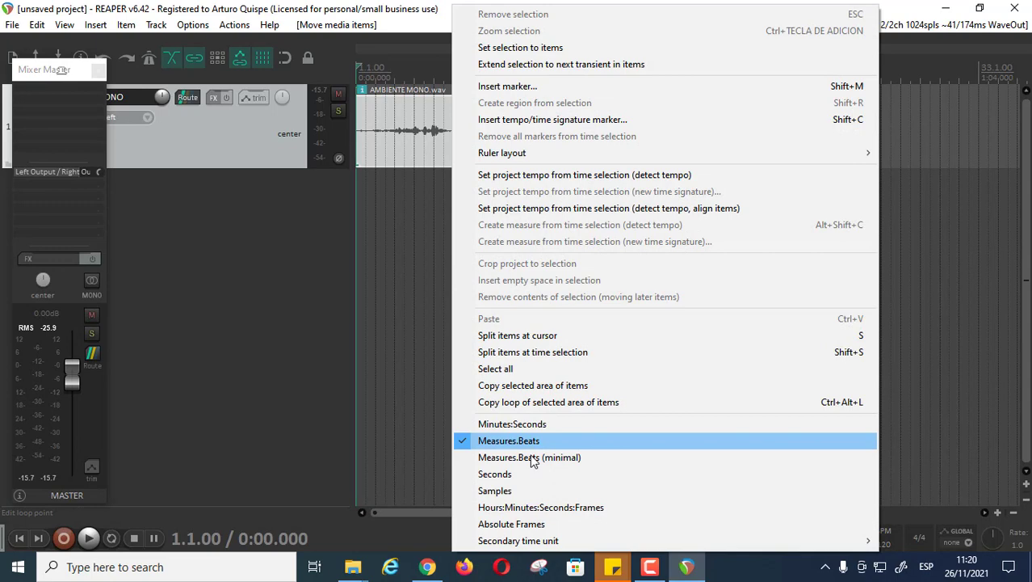
{"action": "left_click", "coordinate": [530, 507]}
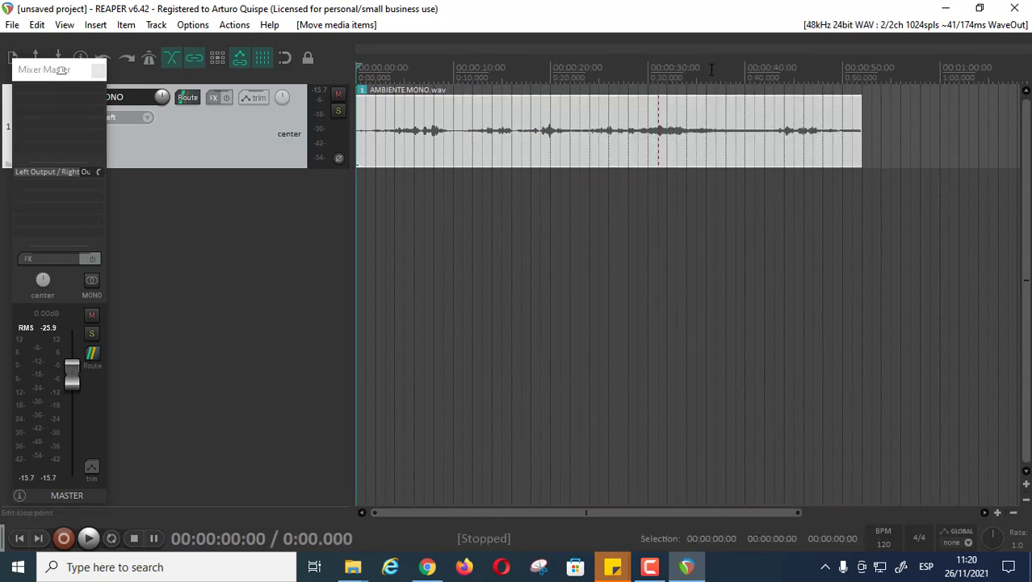
{"action": "right_click", "coordinate": [711, 69]}
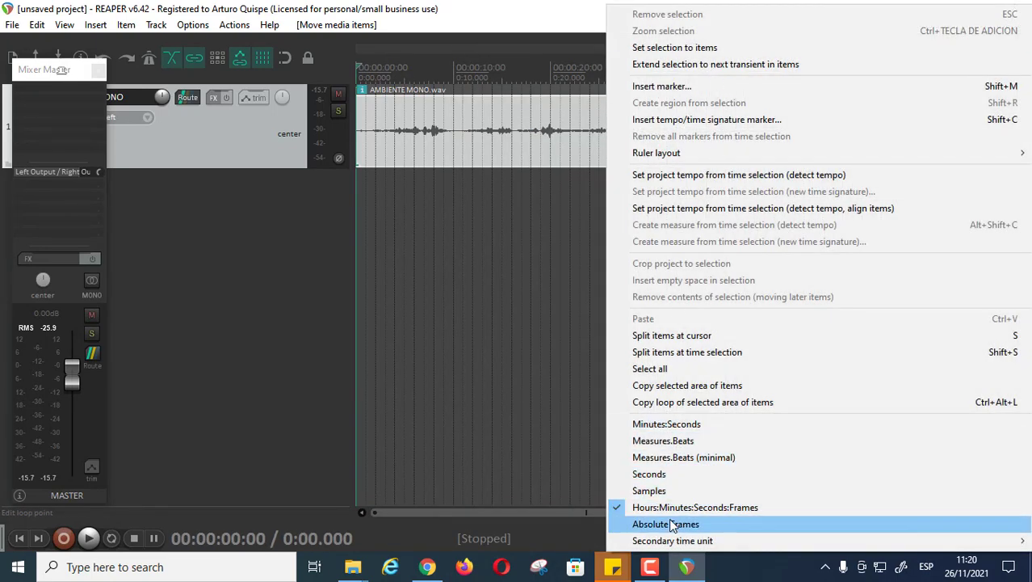
{"action": "mouse_move", "coordinate": [694, 541]}
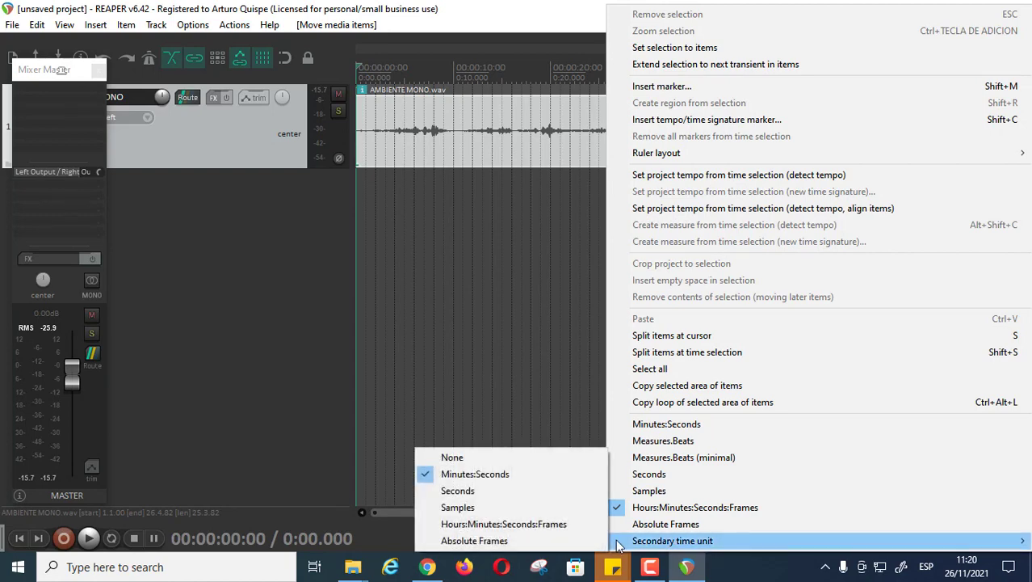
{"action": "left_click", "coordinate": [568, 523]}
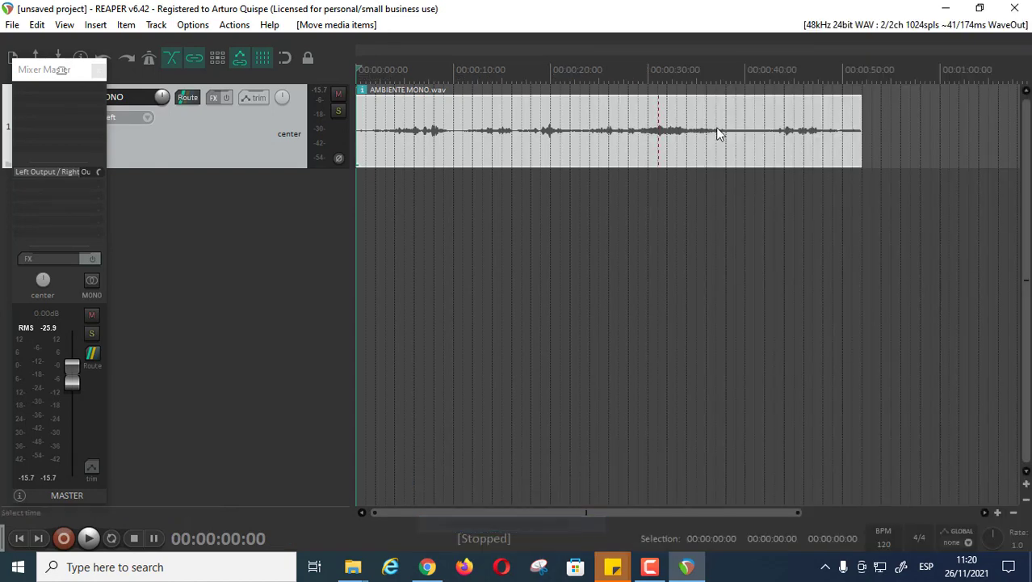
Step: Split the ambience item at about 00:00:23:26 and move its second half to the start of a new track below
{"action": "scroll", "coordinate": [445, 165], "scroll_direction": "down", "scroll_amount": 2}
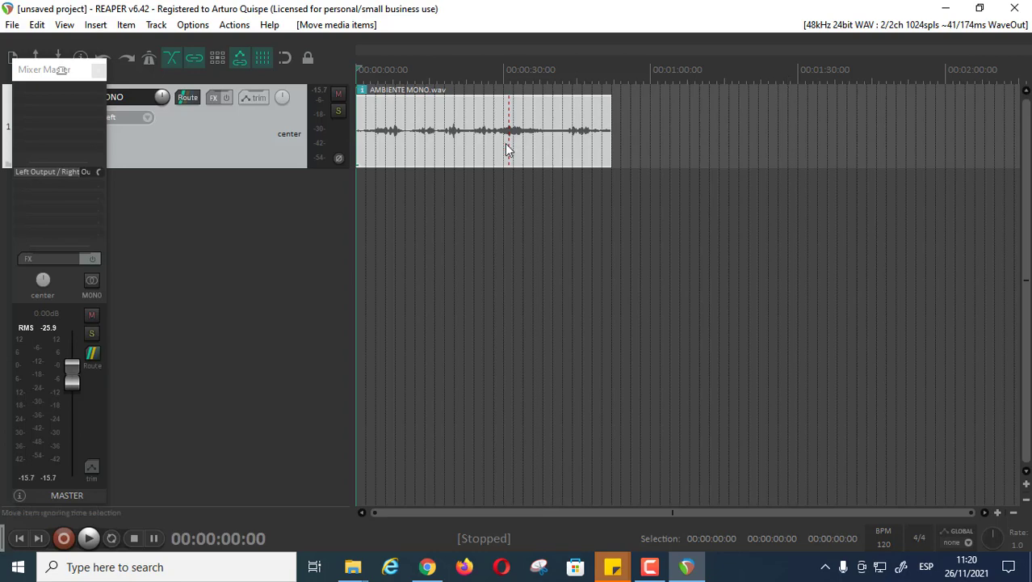
{"action": "scroll", "coordinate": [513, 152], "scroll_direction": "up", "scroll_amount": 3}
{"action": "left_click", "coordinate": [588, 139]}
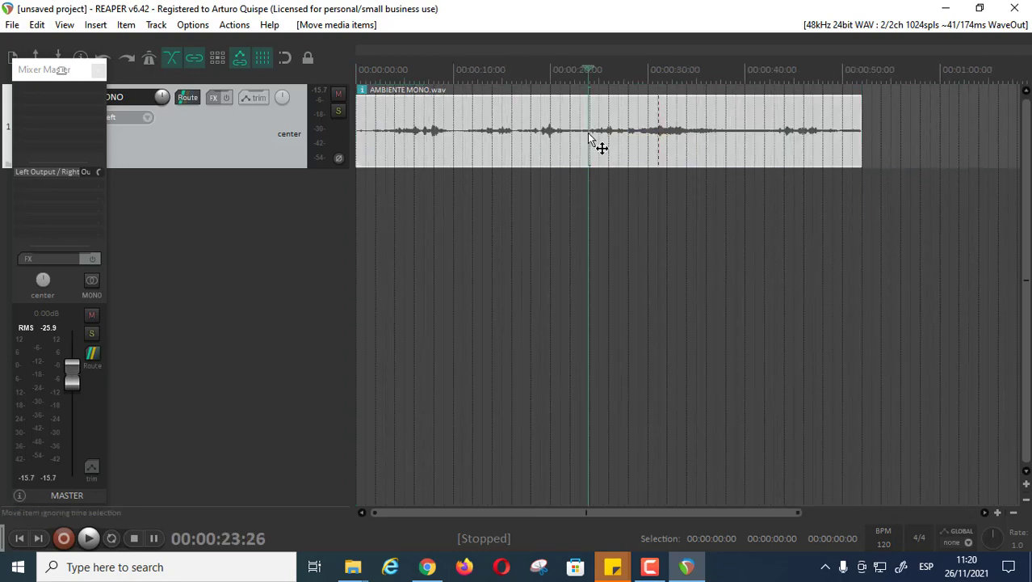
{"action": "key", "text": "s"}
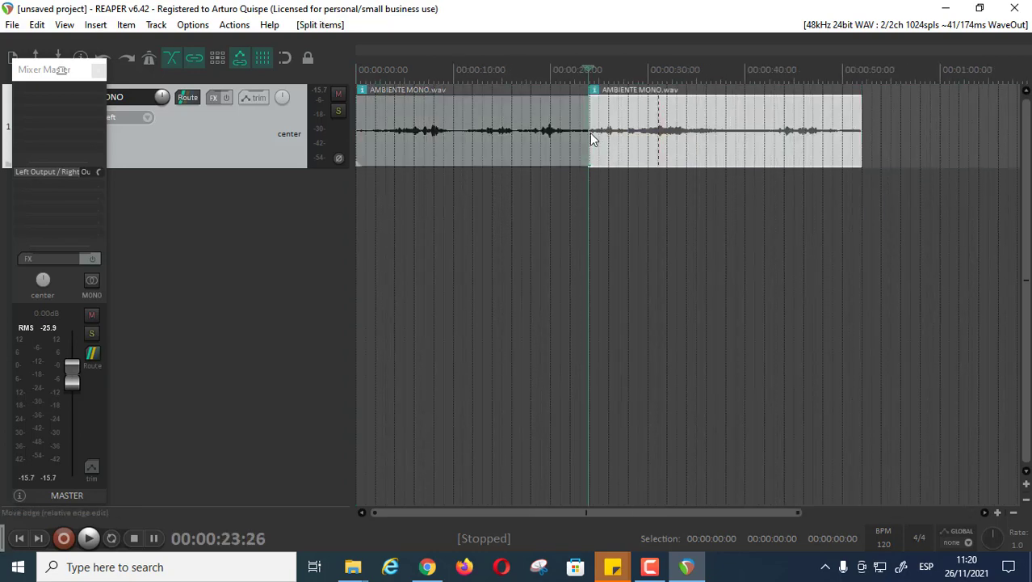
{"action": "left_click", "coordinate": [693, 134]}
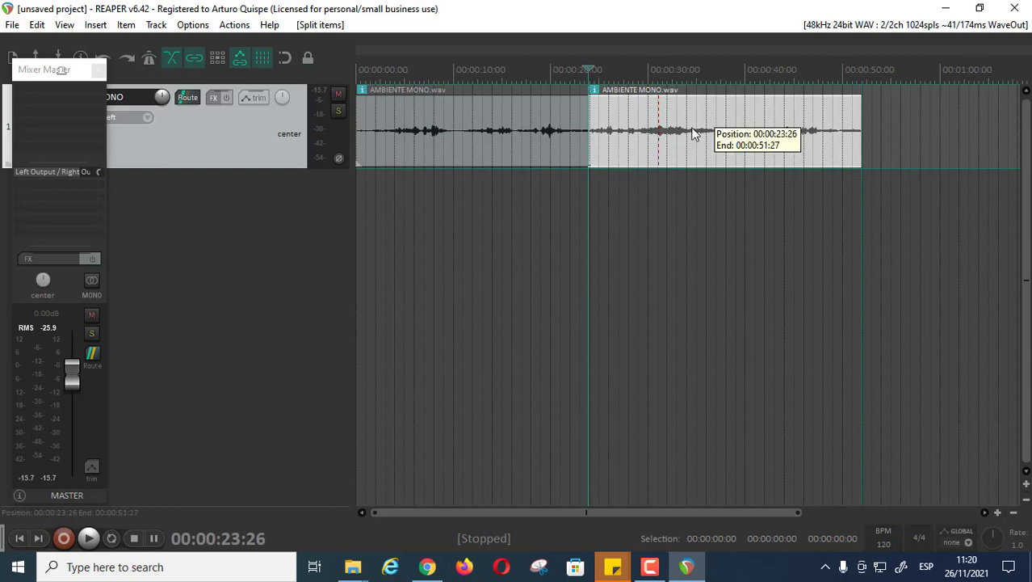
{"action": "left_click_drag", "start_coordinate": [692, 134], "coordinate": [387, 208]}
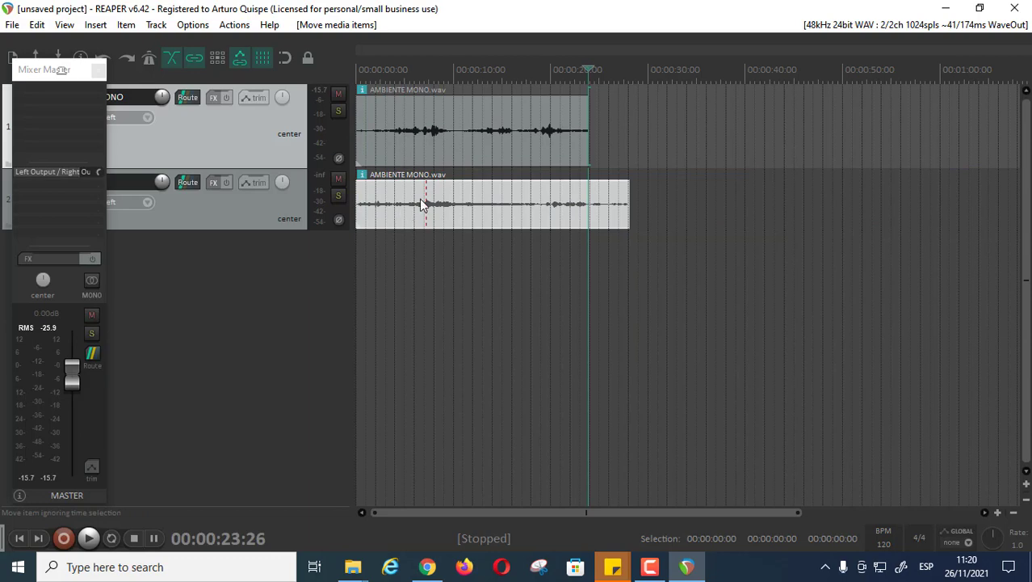
Step: Play both halves together from the project start, and trim the lower item's end to match the upper item's length
{"action": "key", "text": "Home"}
{"action": "scroll", "coordinate": [420, 206], "scroll_direction": "up", "scroll_amount": 4}
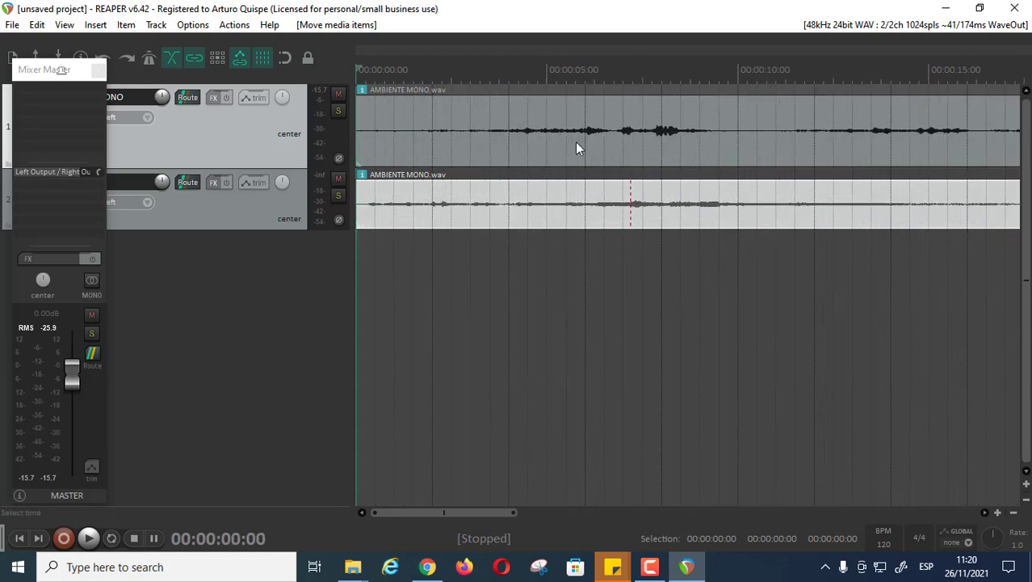
{"action": "scroll", "coordinate": [393, 214], "scroll_direction": "down", "scroll_amount": 3}
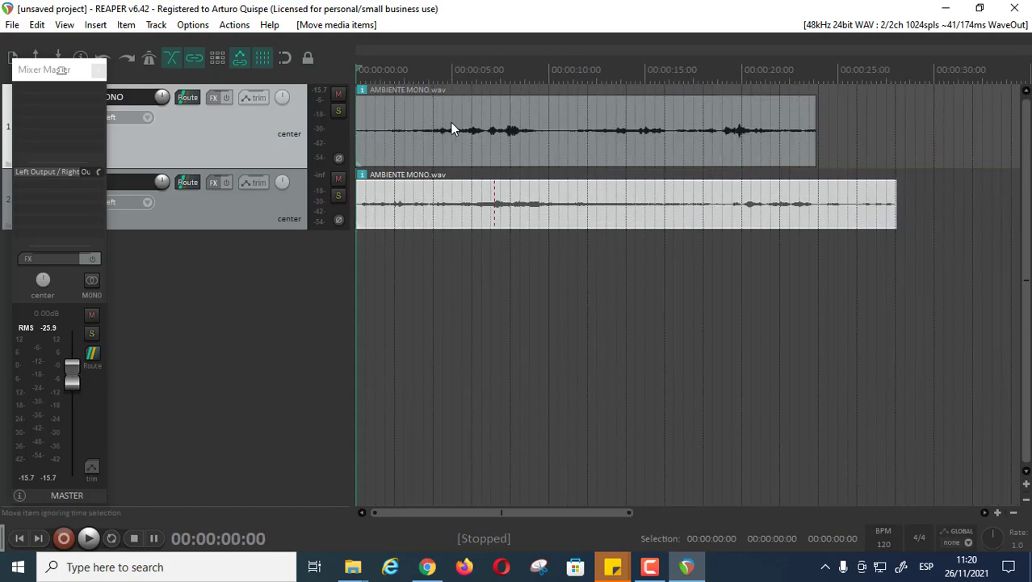
{"action": "key", "text": "space"}
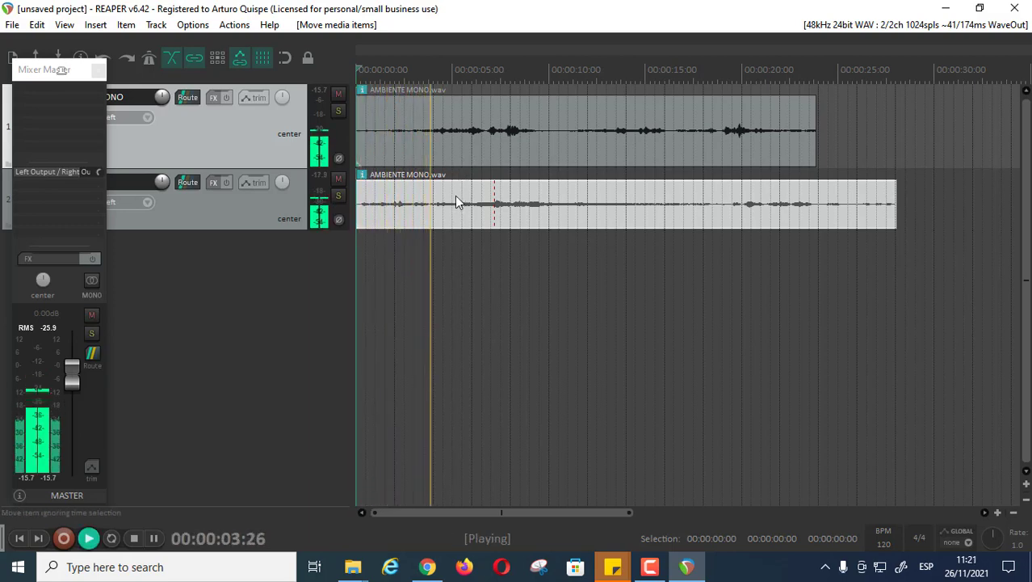
{"action": "key", "text": "space"}
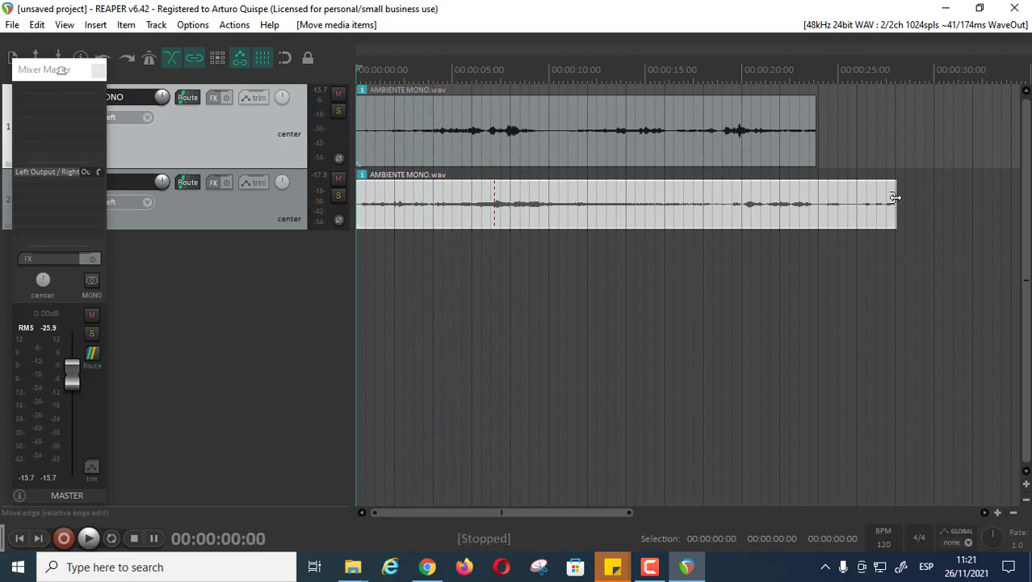
{"action": "left_click_drag", "start_coordinate": [893, 194], "coordinate": [818, 185]}
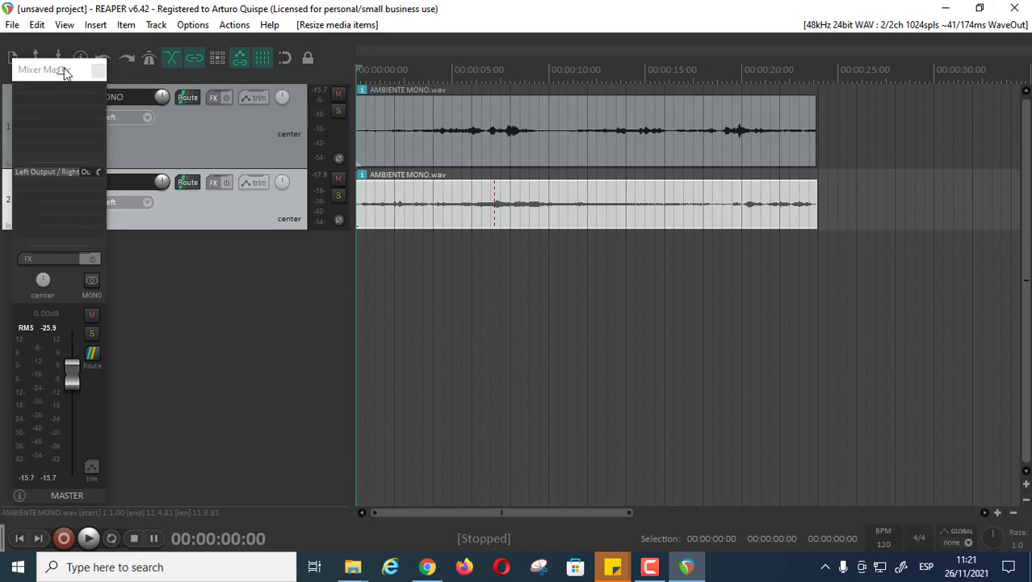
Step: Move the Mixer Master window off the track controls and rename the upper track L and the lower track R
{"action": "left_click_drag", "start_coordinate": [70, 69], "coordinate": [848, 95]}
{"action": "double_click", "coordinate": [80, 97]}
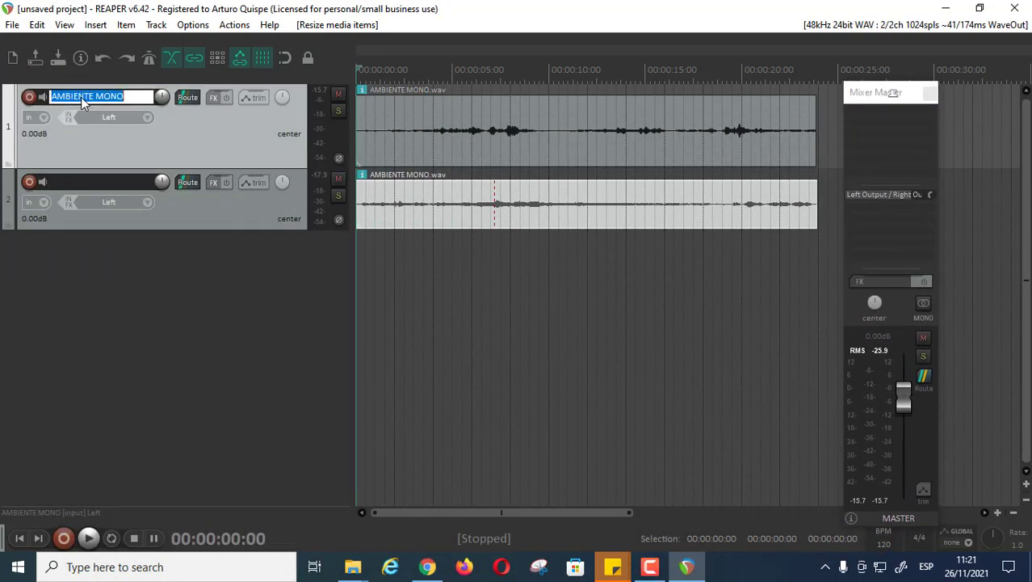
{"action": "left_click_drag", "start_coordinate": [129, 96], "coordinate": [56, 98]}
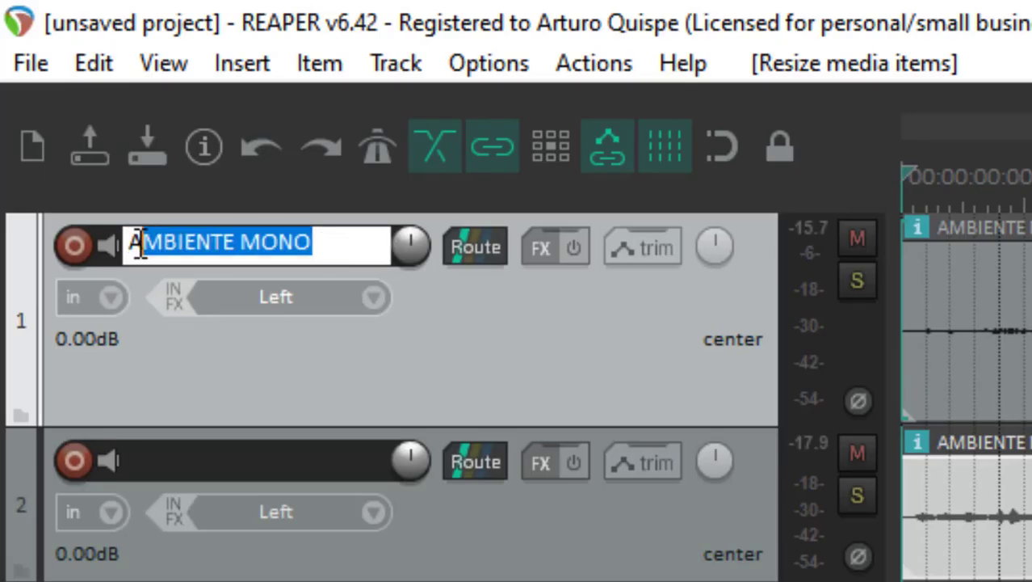
{"action": "key", "text": "BackSpace"}
{"action": "key", "text": "BackSpace"}
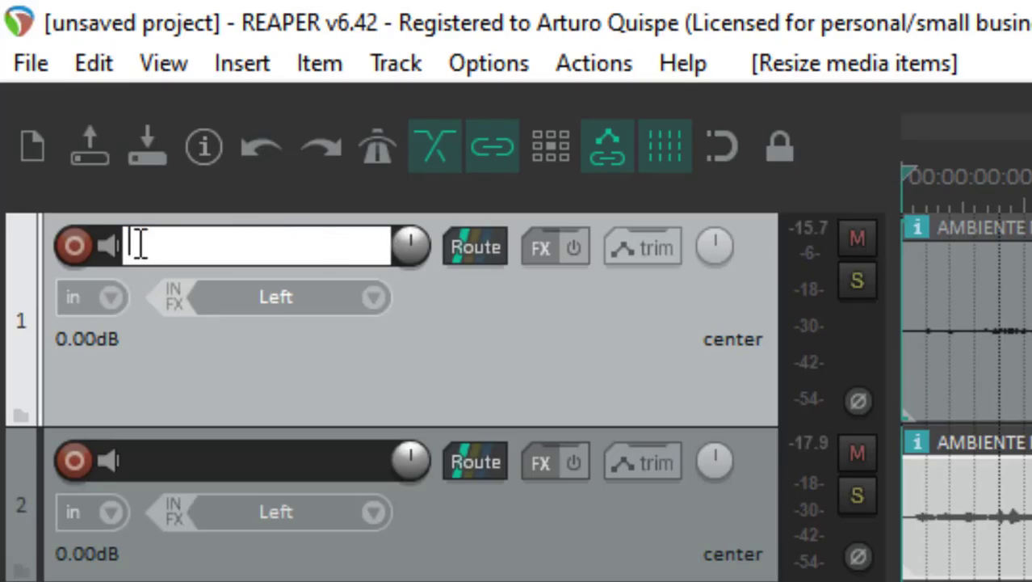
{"action": "type", "text": "L"}
{"action": "double_click", "coordinate": [285, 467]}
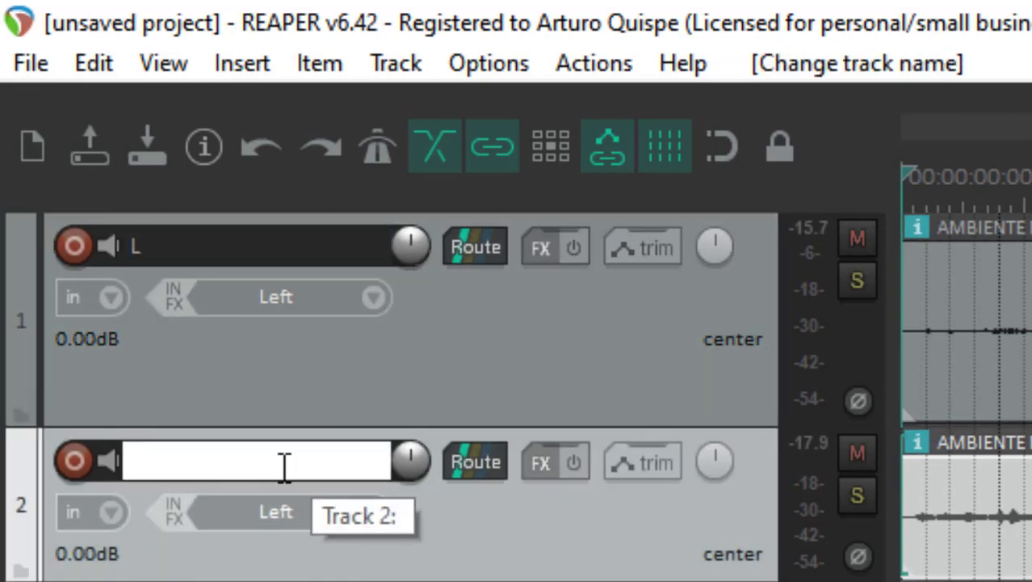
{"action": "type", "text": "R"}
{"action": "key", "text": "Return"}
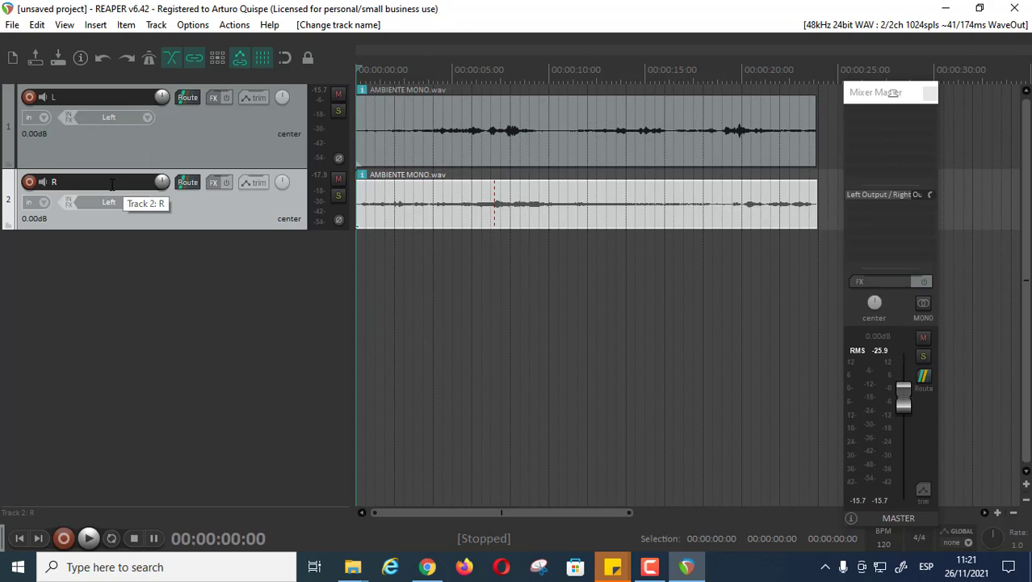
Step: Make the R track taller, and pan the L track 40% left and the R track 40% right
{"action": "left_click_drag", "start_coordinate": [224, 229], "coordinate": [226, 263]}
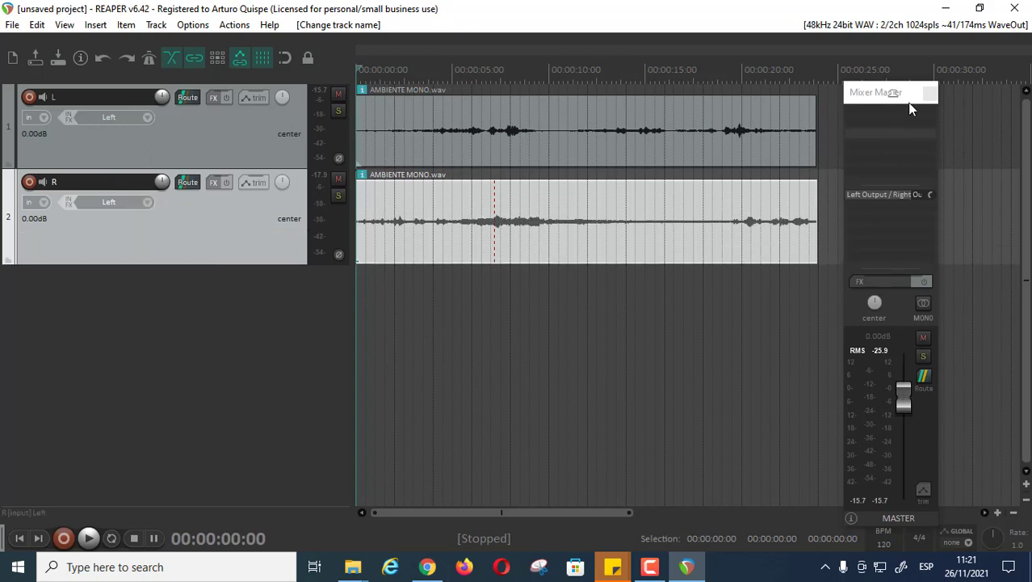
{"action": "left_click", "coordinate": [281, 97]}
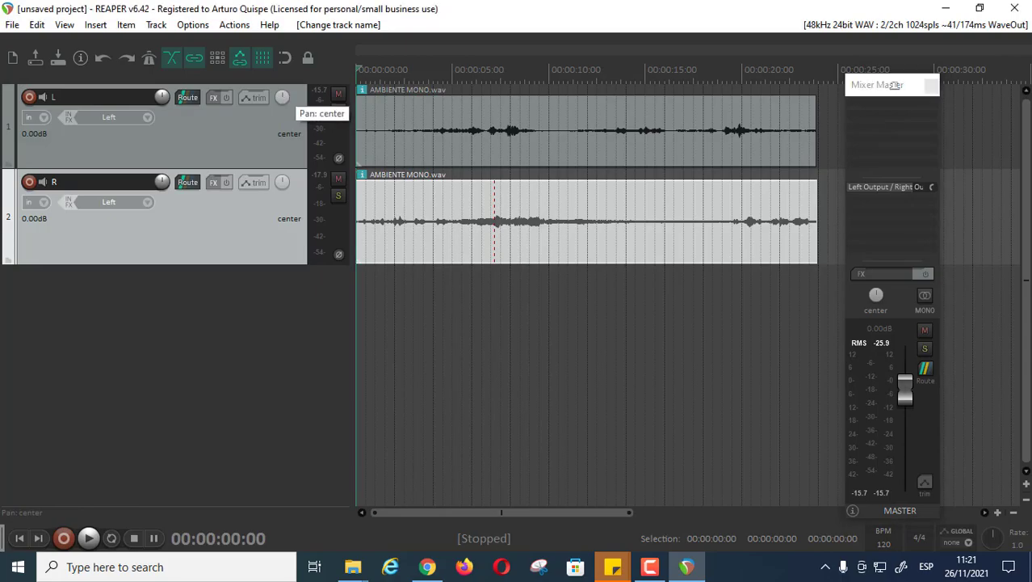
{"action": "left_click_drag", "start_coordinate": [281, 97], "coordinate": [282, 127]}
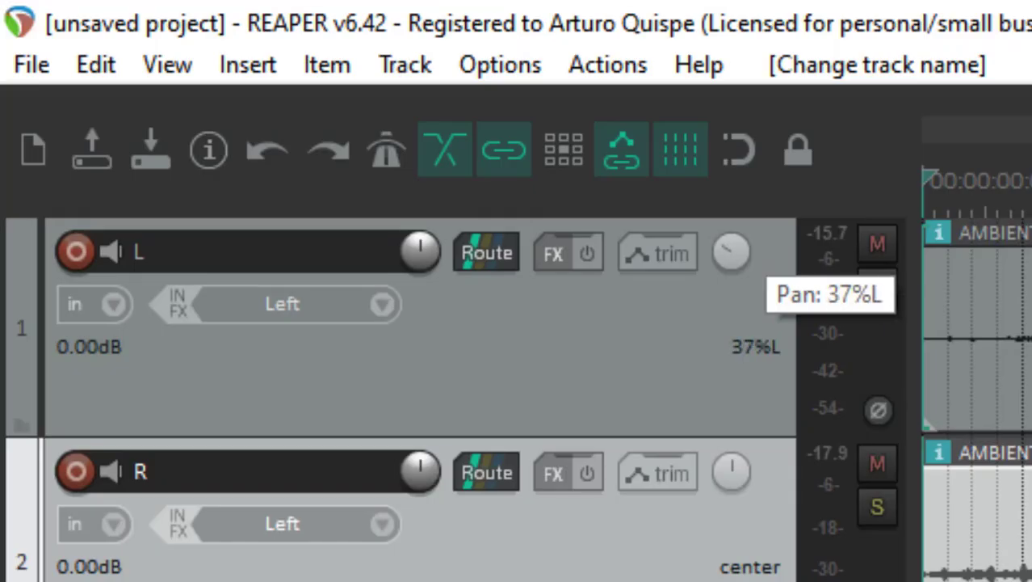
{"action": "left_click_drag", "start_coordinate": [731, 253], "coordinate": [731, 256]}
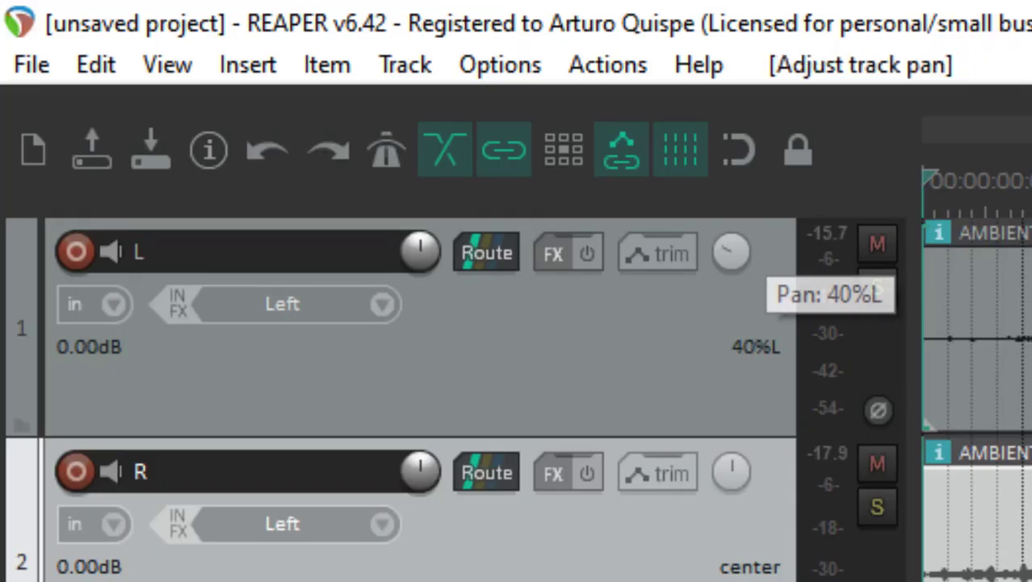
{"action": "left_click_drag", "start_coordinate": [733, 483], "coordinate": [732, 450]}
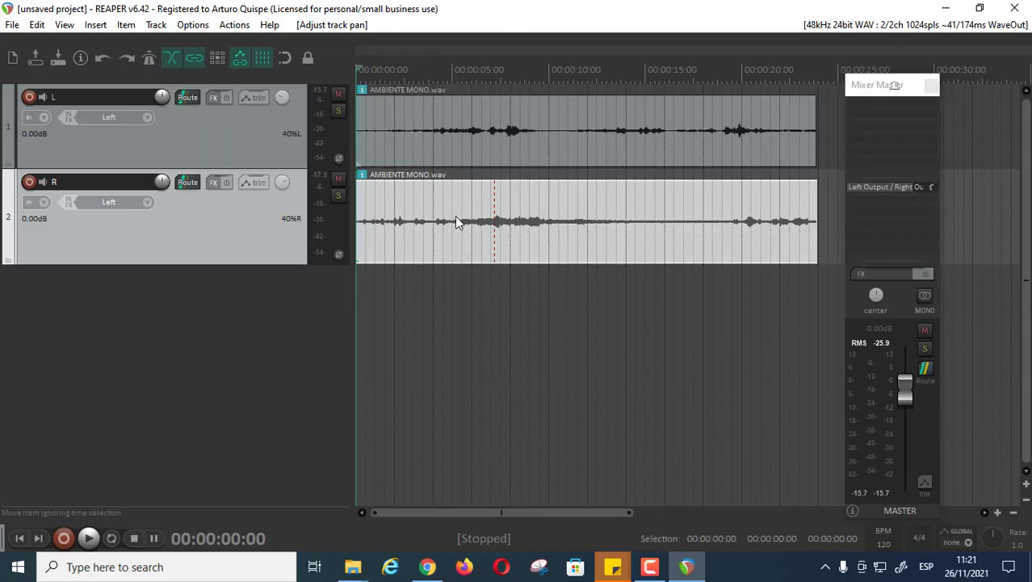
Step: Play both tracks, narrow their panning to 28% left for L and 28% right for R, and play them again
{"action": "key", "text": "space"}
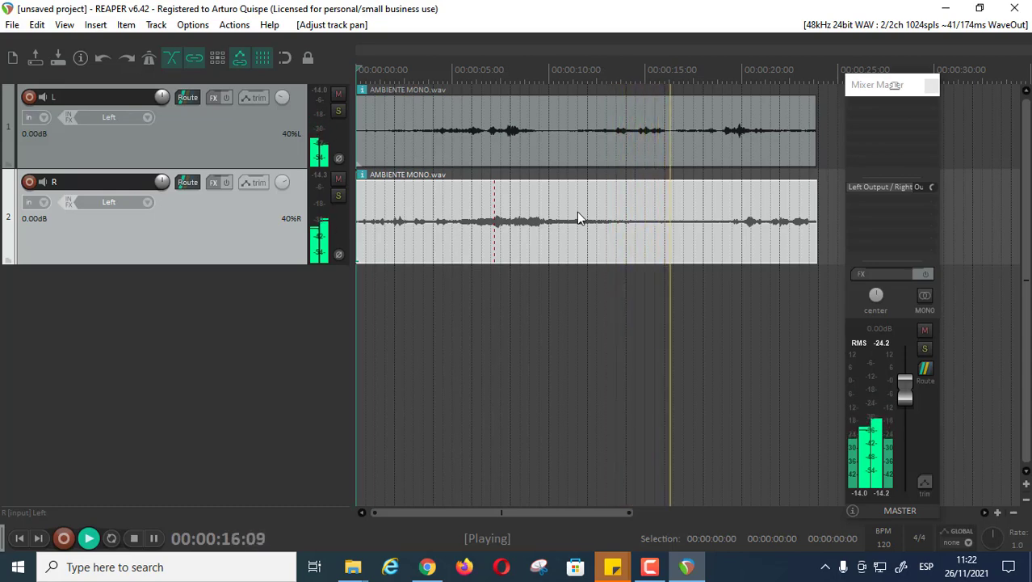
{"action": "key", "text": "space"}
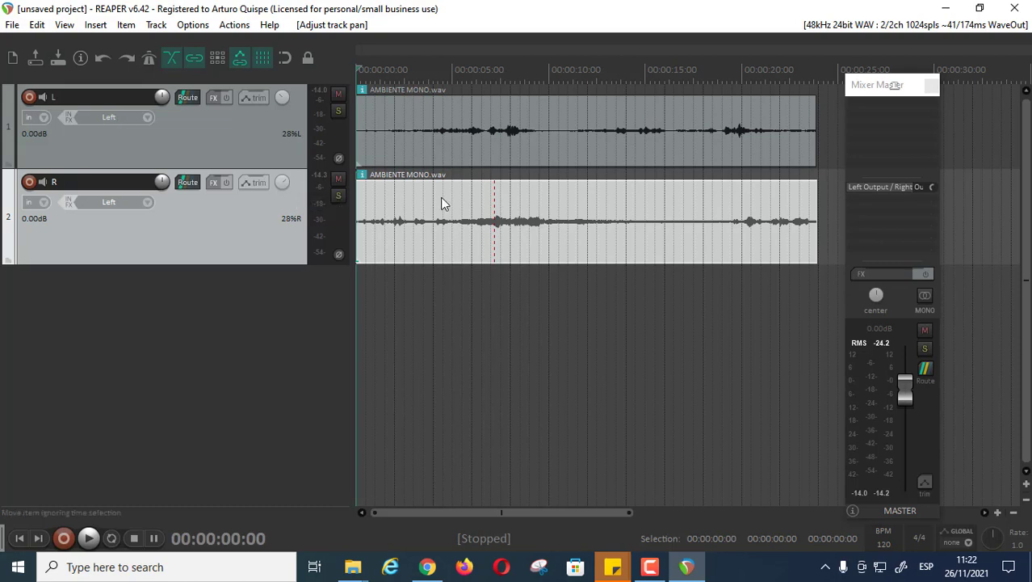
{"action": "key", "text": "space"}
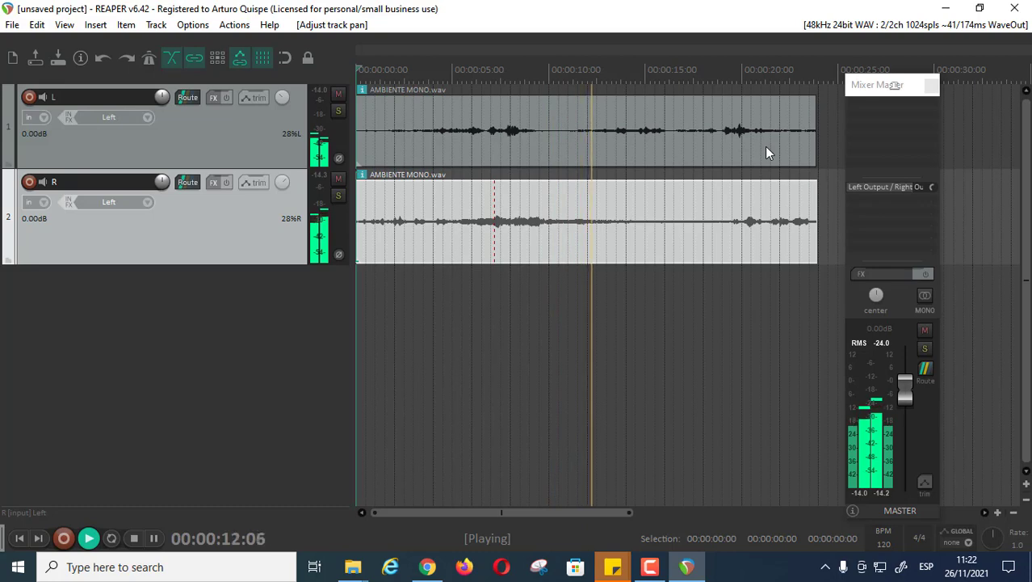
{"action": "key", "text": "space"}
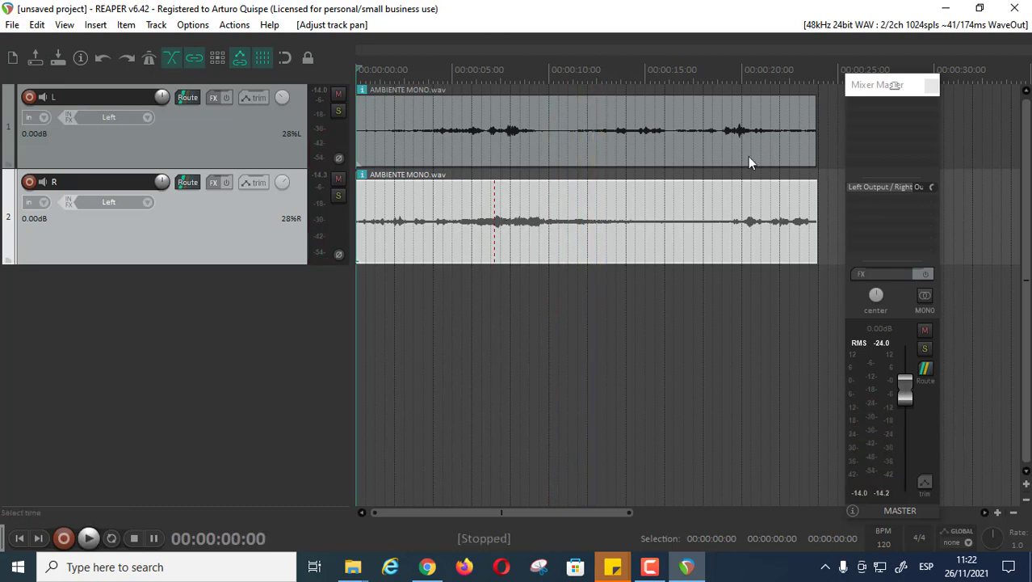
Step: Move the Mixer Master window clear of the timeline and delete both the R and L tracks
{"action": "left_click_drag", "start_coordinate": [881, 99], "coordinate": [919, 27]}
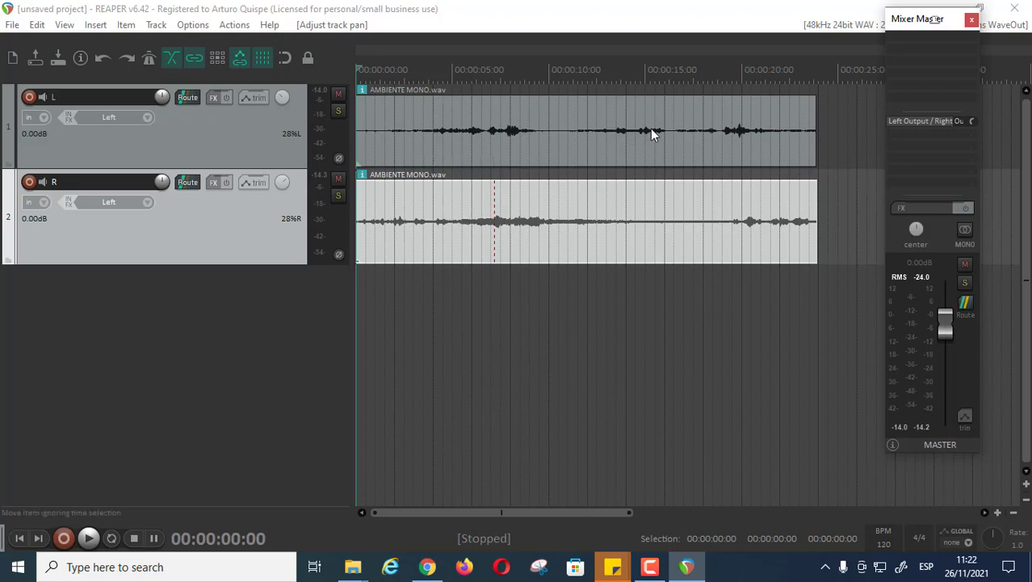
{"action": "scroll", "coordinate": [467, 244], "scroll_direction": "down", "scroll_amount": 5}
{"action": "scroll", "coordinate": [381, 239], "scroll_direction": "up", "scroll_amount": 2}
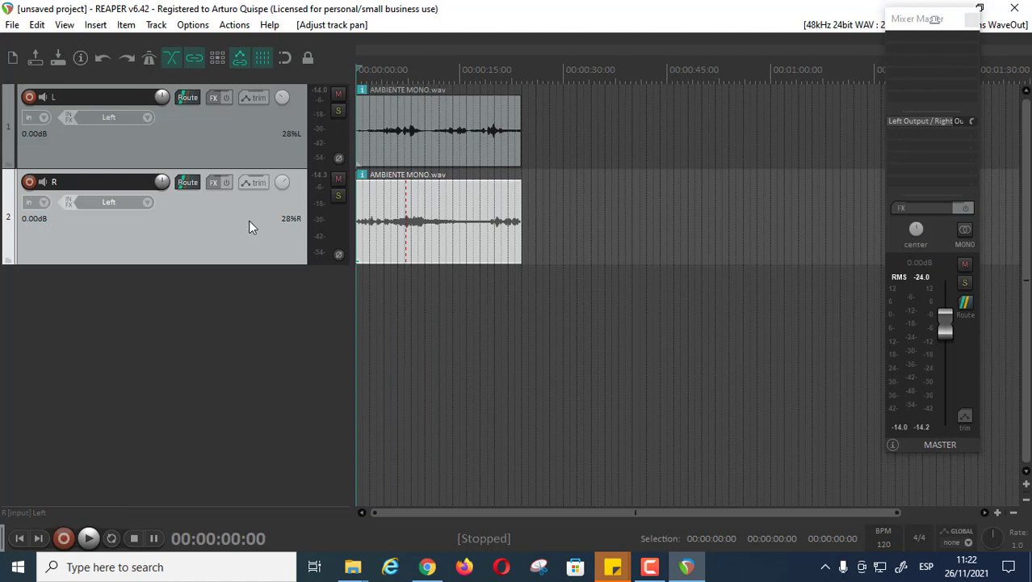
{"action": "key", "text": "Delete"}
{"action": "left_click", "coordinate": [492, 326]}
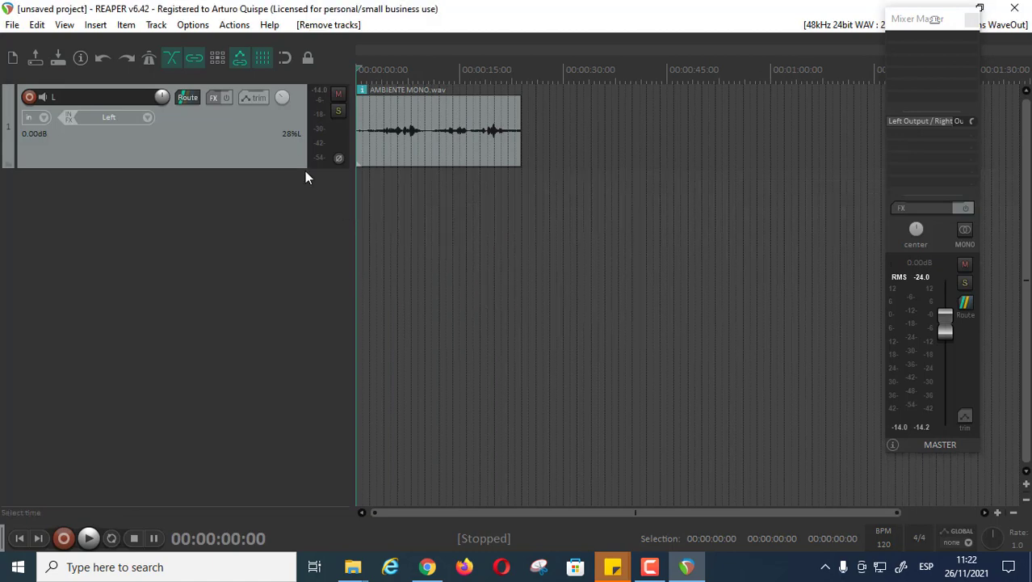
{"action": "left_click", "coordinate": [280, 164]}
{"action": "key", "text": "Delete"}
{"action": "left_click", "coordinate": [498, 326]}
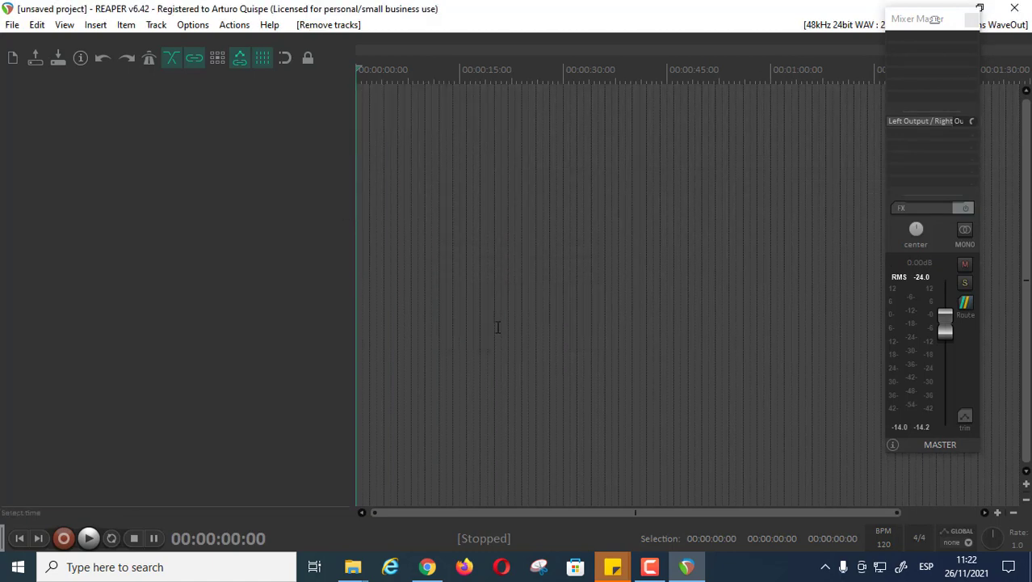
Step: Import AMBIENTE MONO.wav from the PROYECTO folder onto a new track and align the item with the project start
{"action": "left_click", "coordinate": [333, 507]}
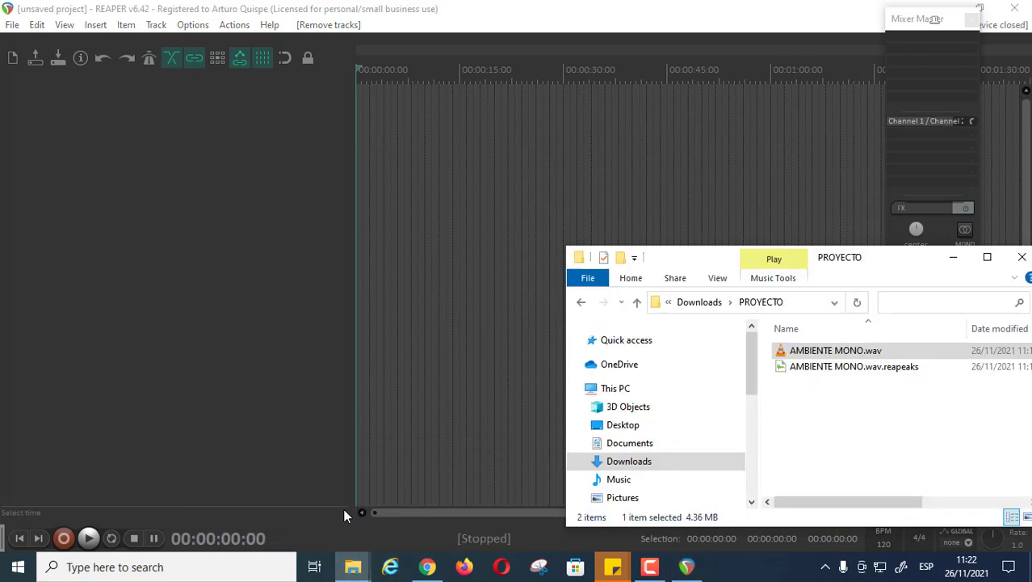
{"action": "left_click_drag", "start_coordinate": [860, 270], "coordinate": [772, 134]}
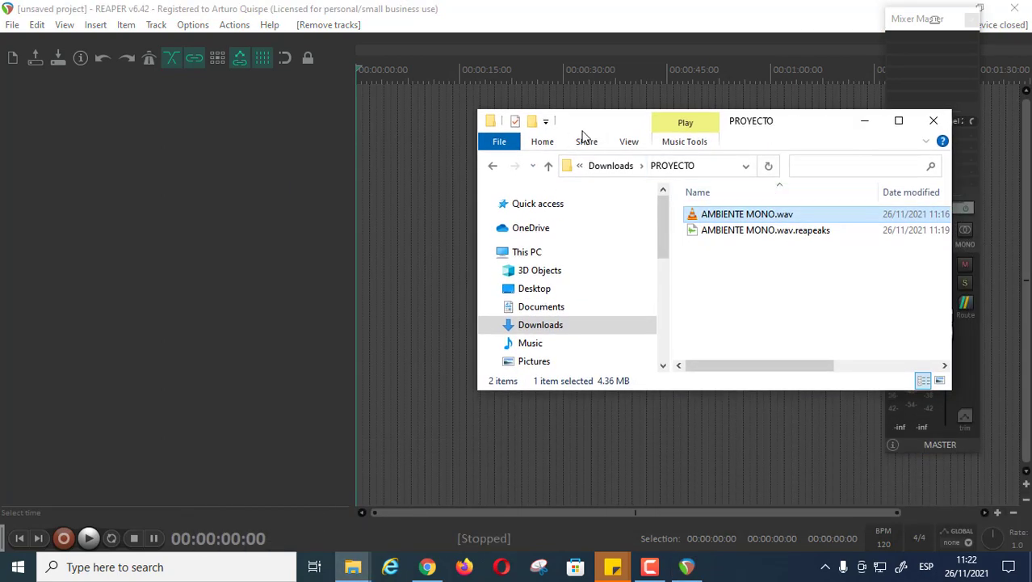
{"action": "left_click_drag", "start_coordinate": [581, 129], "coordinate": [726, 116]}
{"action": "left_click_drag", "start_coordinate": [877, 208], "coordinate": [352, 151]}
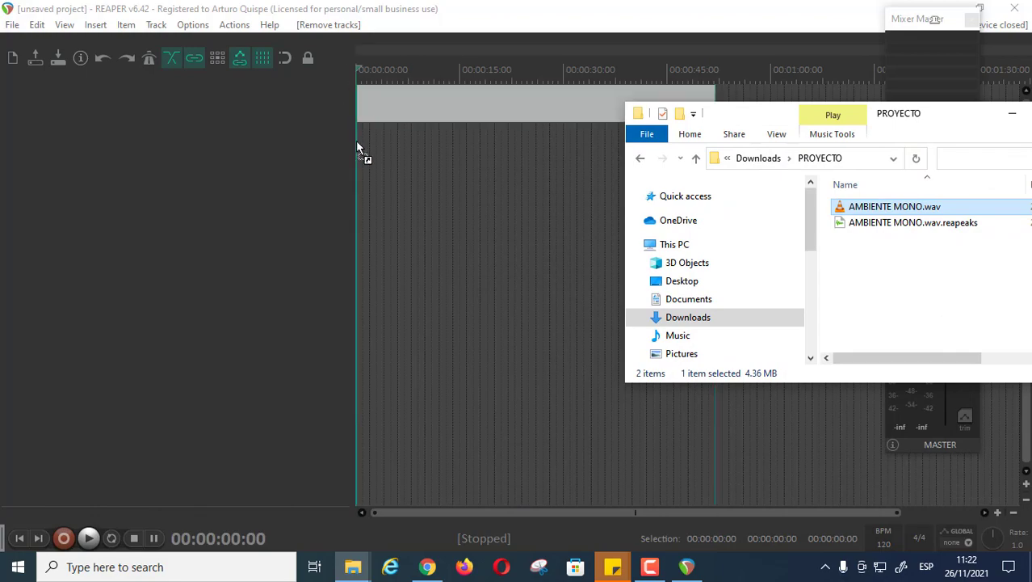
{"action": "left_click_drag", "start_coordinate": [758, 117], "coordinate": [739, 299]}
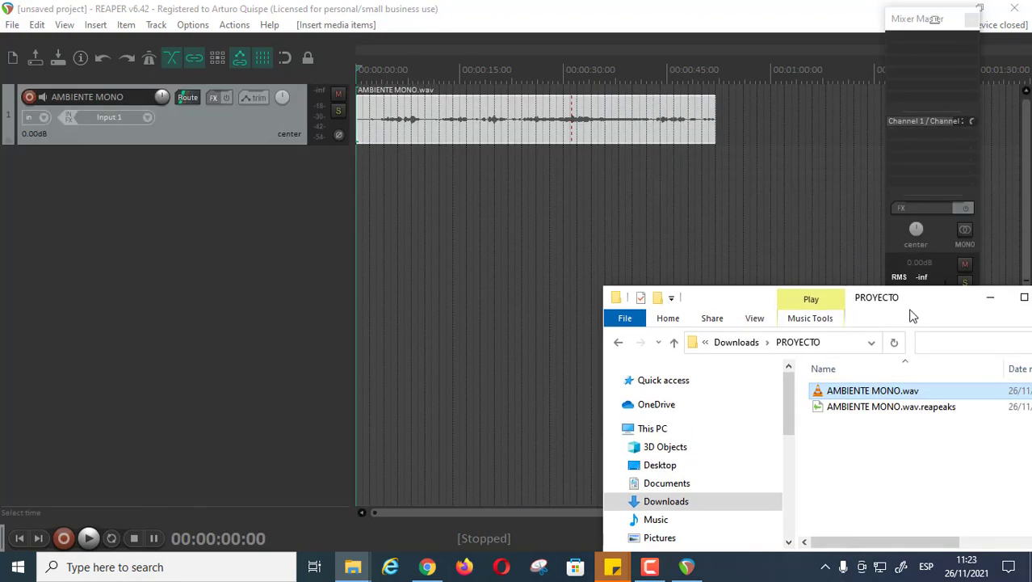
{"action": "left_click_drag", "start_coordinate": [904, 299], "coordinate": [744, 278]}
{"action": "left_click", "coordinate": [429, 126]}
{"action": "key", "text": "Home"}
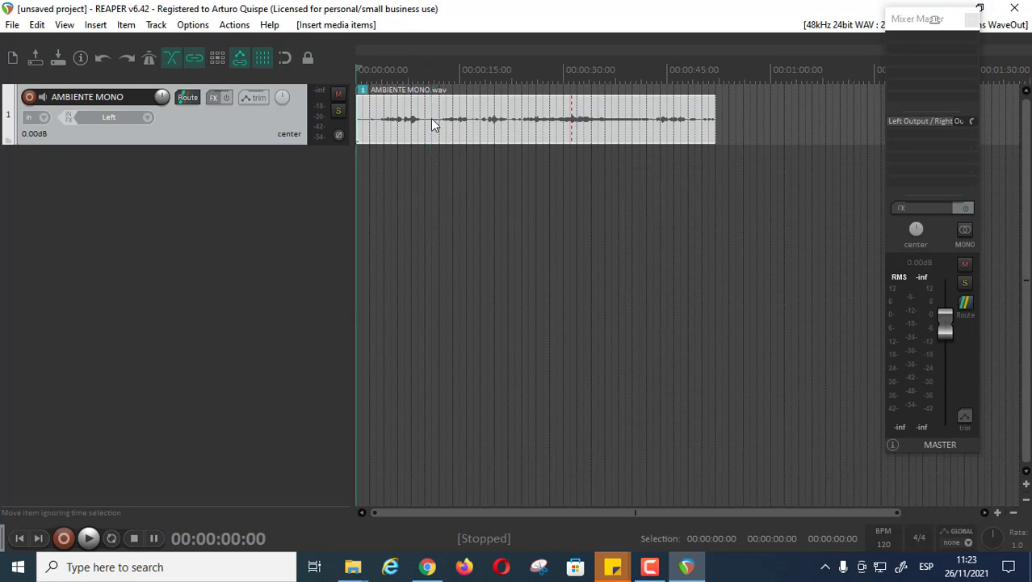
{"action": "scroll", "coordinate": [517, 129], "scroll_direction": "up", "scroll_amount": 4}
{"action": "left_click_drag", "start_coordinate": [599, 134], "coordinate": [566, 139]}
{"action": "scroll", "coordinate": [491, 172], "scroll_direction": "down", "scroll_amount": 5}
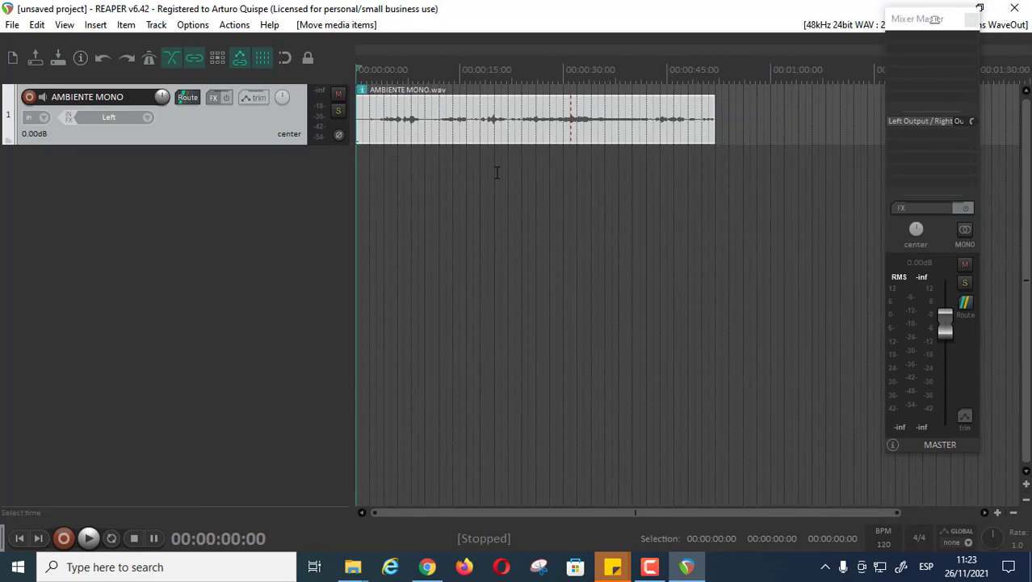
Step: Play the imported mono ambience from 00:00:03:29 and stop it after a few seconds
{"action": "left_click", "coordinate": [383, 69]}
{"action": "key", "text": "space"}
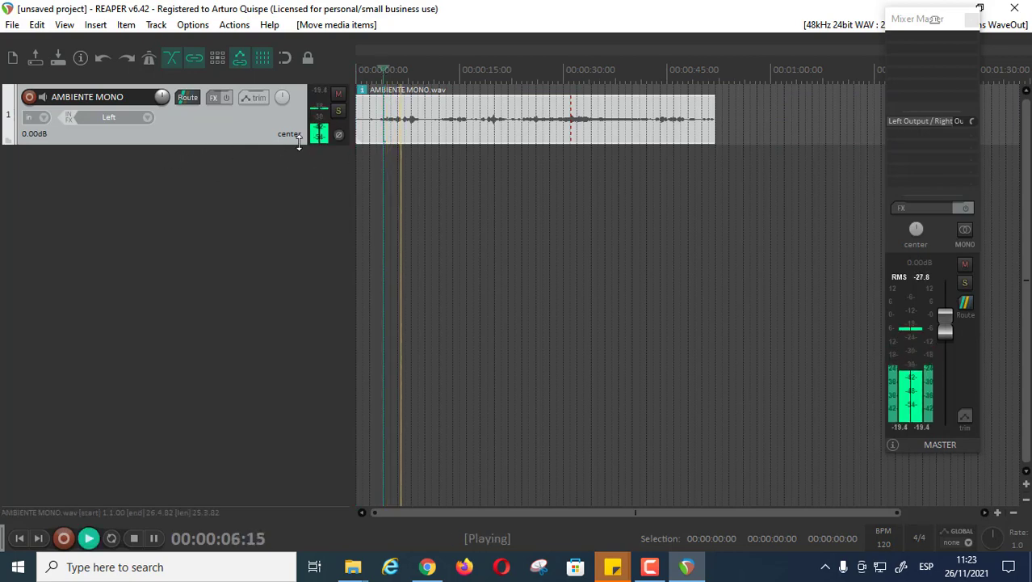
{"action": "key", "text": "space"}
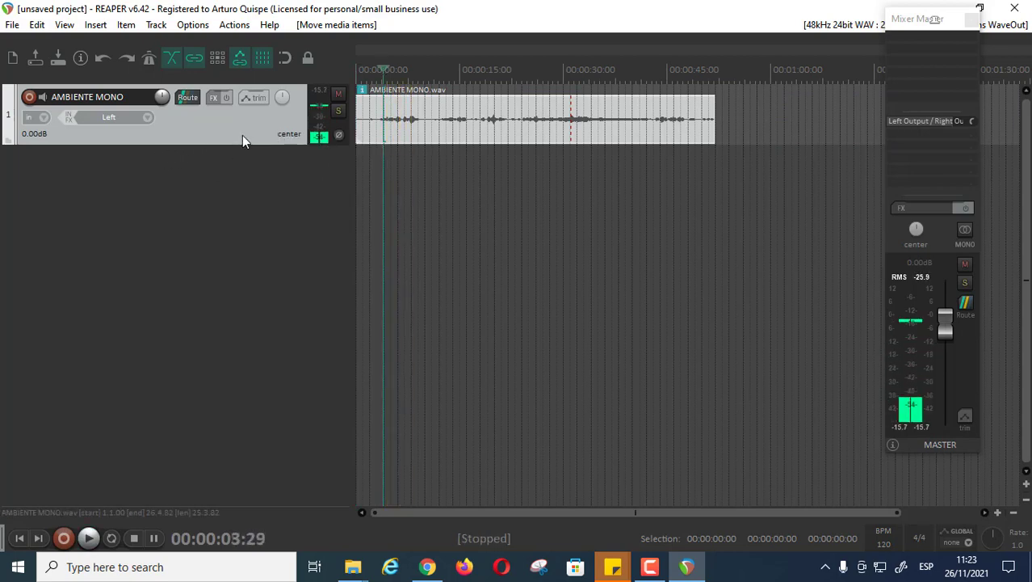
Step: Duplicate the AMBIENTE MONO track and play both copies together briefly
{"action": "right_click", "coordinate": [227, 121]}
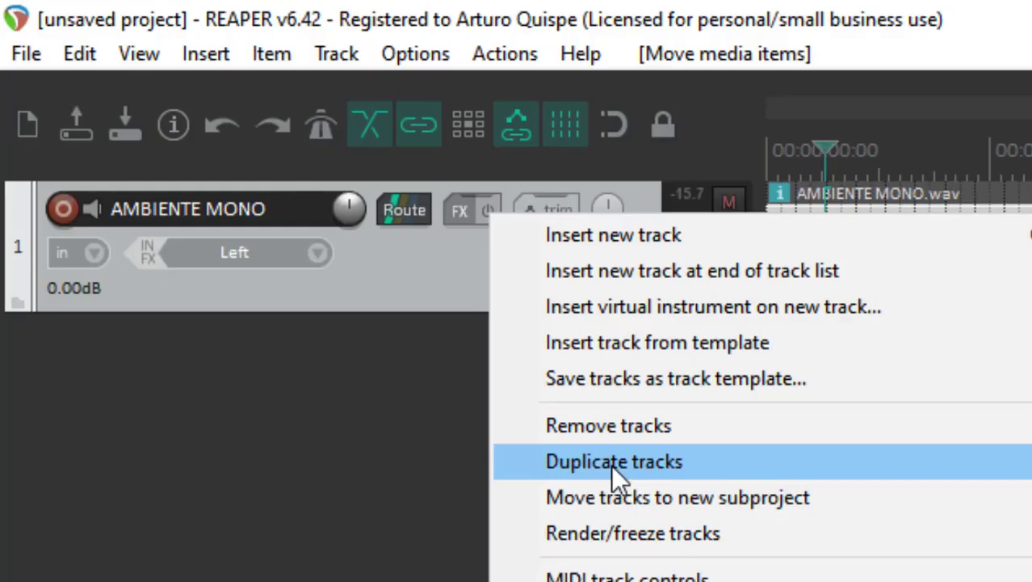
{"action": "left_click", "coordinate": [610, 465]}
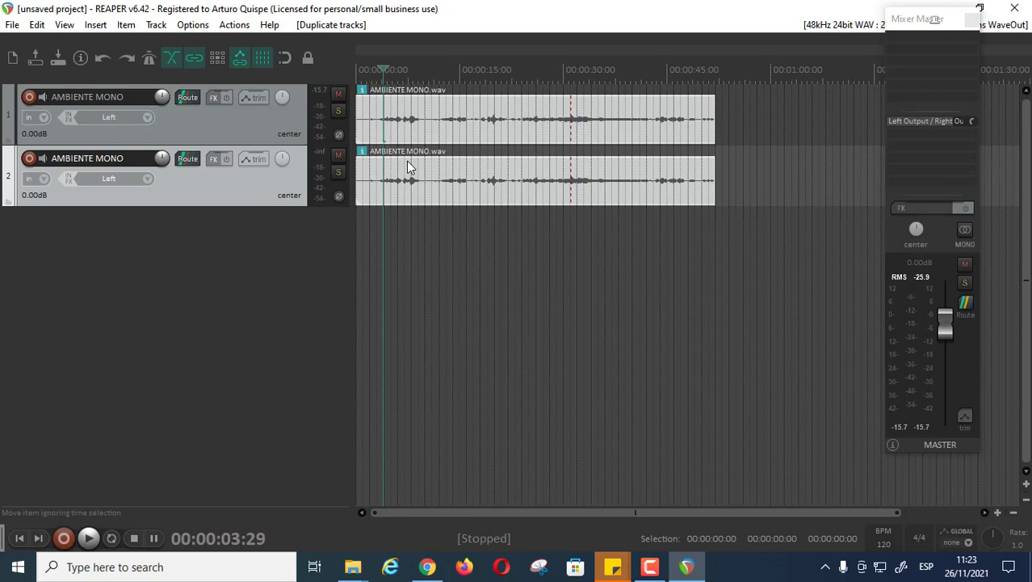
{"action": "key", "text": "space"}
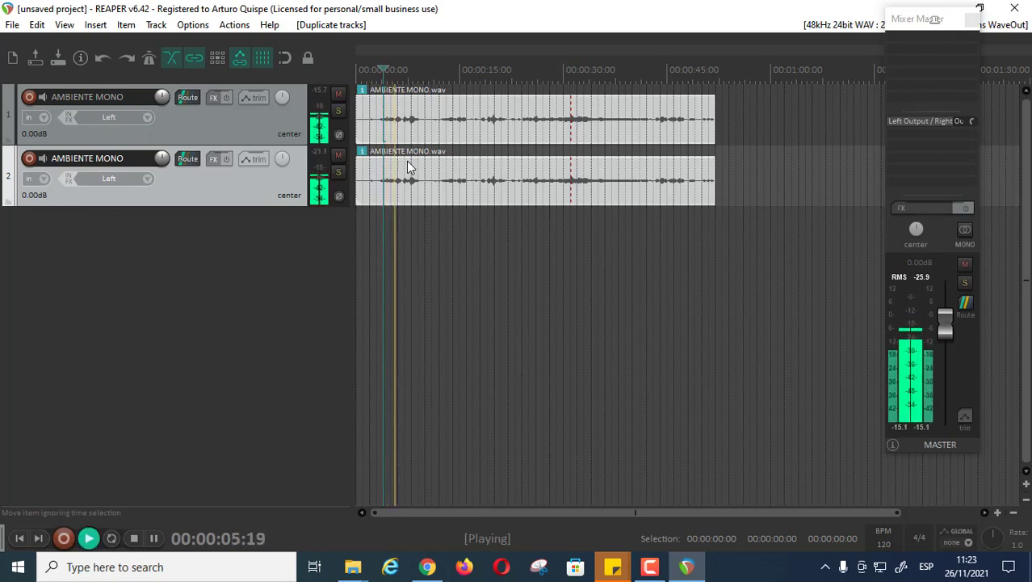
{"action": "key", "text": "space"}
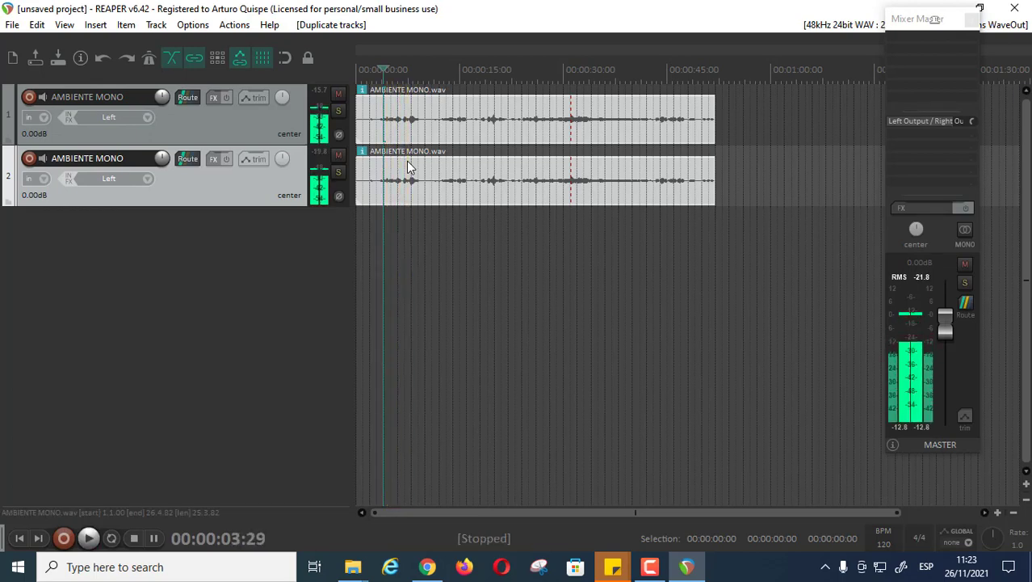
Step: Rename the original track L and its duplicate R
{"action": "left_click", "coordinate": [110, 97]}
{"action": "double_click", "coordinate": [111, 97]}
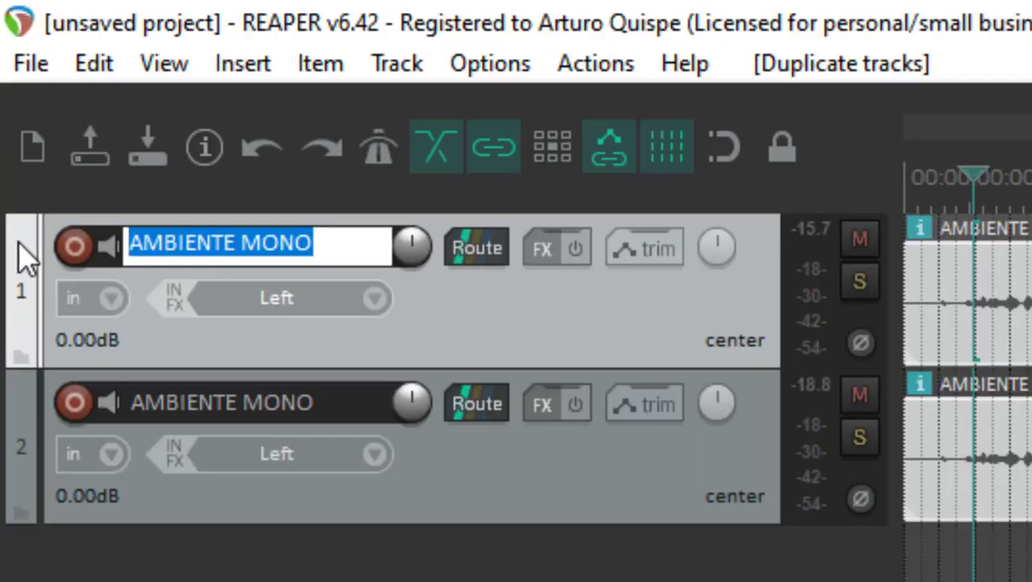
{"action": "key", "text": "BackSpace"}
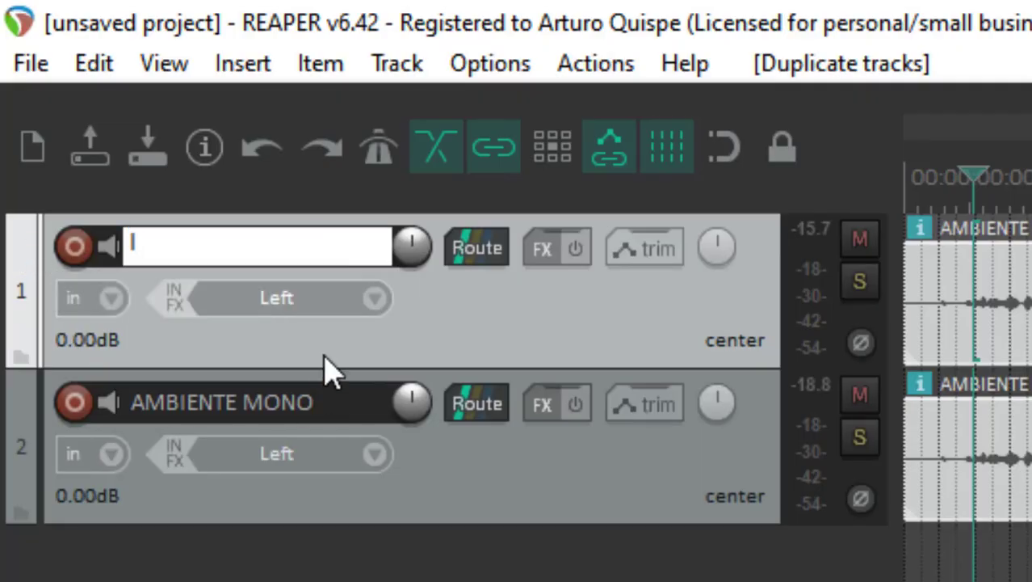
{"action": "left_click", "coordinate": [272, 422]}
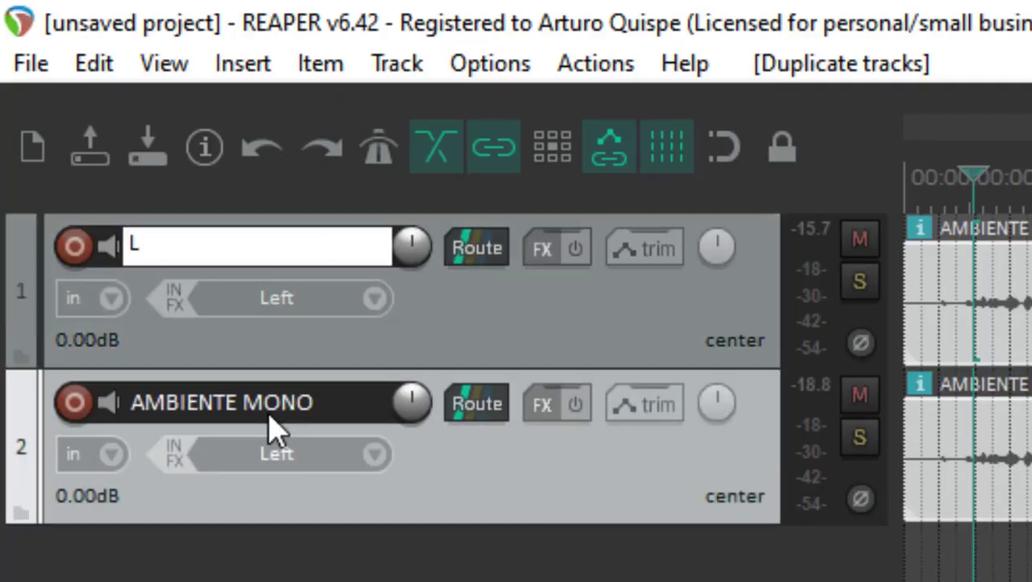
{"action": "double_click", "coordinate": [315, 400]}
{"action": "type", "text": "RT"}
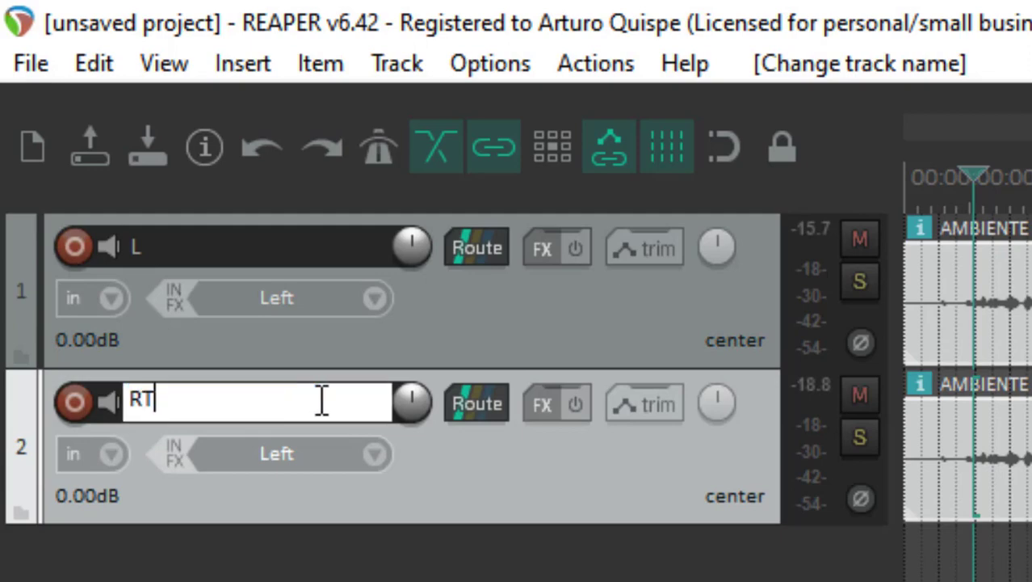
{"action": "key", "text": "BackSpace"}
{"action": "key", "text": "Return"}
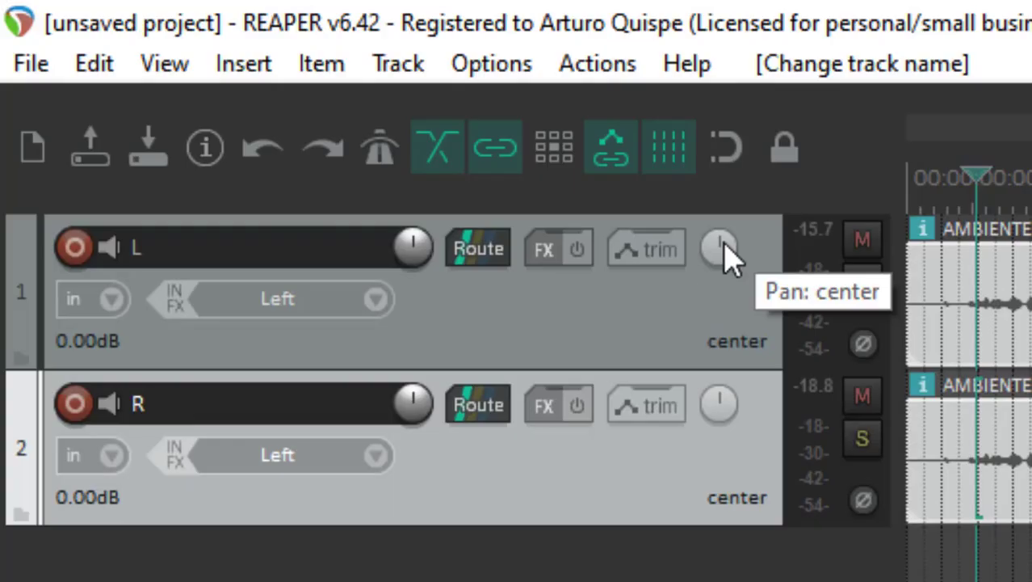
Step: Pan the L track 100% left and the R track 100% right
{"action": "left_click_drag", "start_coordinate": [723, 247], "coordinate": [723, 287]}
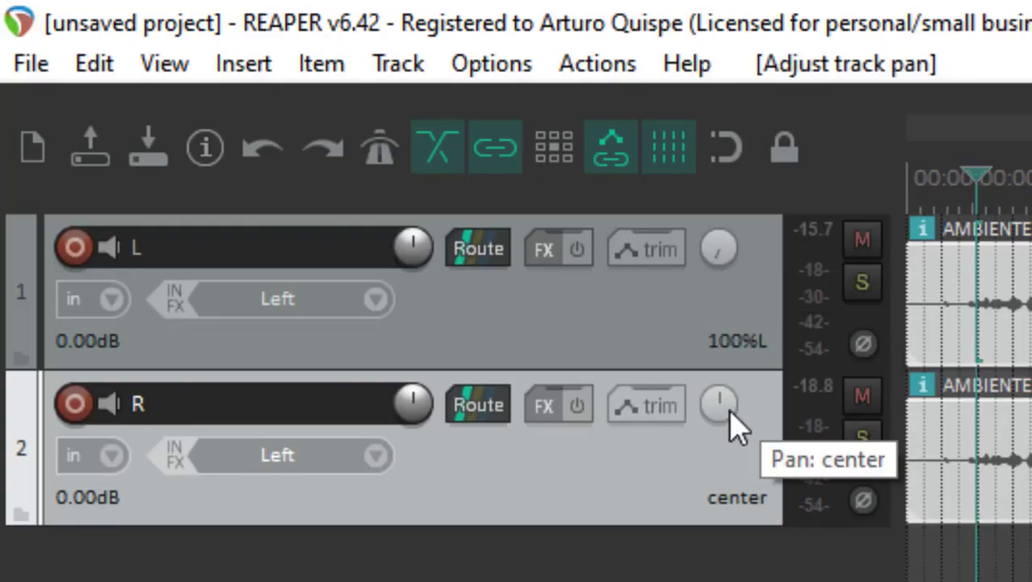
{"action": "left_click_drag", "start_coordinate": [726, 414], "coordinate": [834, 494]}
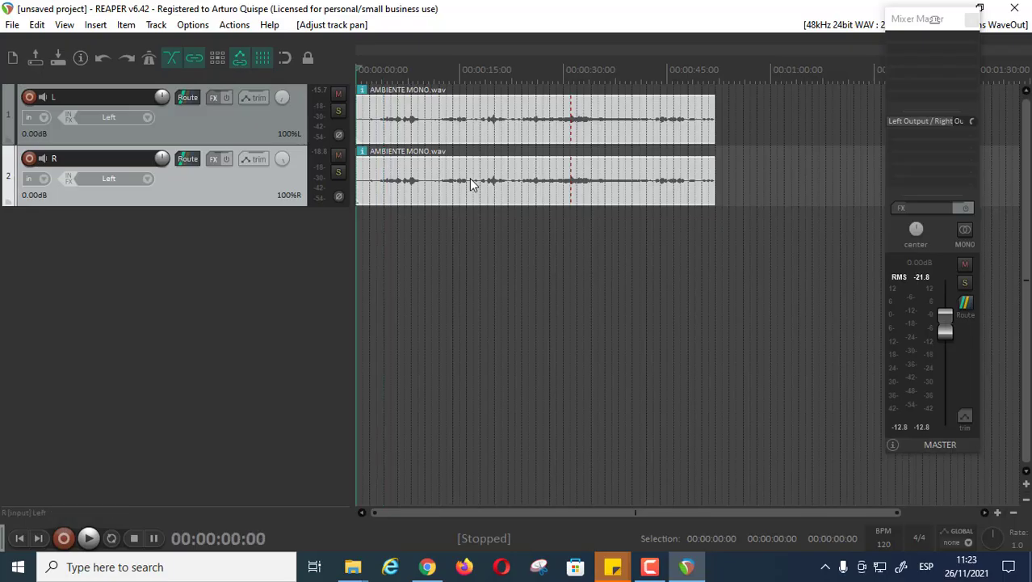
Step: Deselect both items and shift only the R track's item so it starts at about 00:00:00:21
{"action": "scroll", "coordinate": [454, 196], "scroll_direction": "up", "scroll_amount": 3}
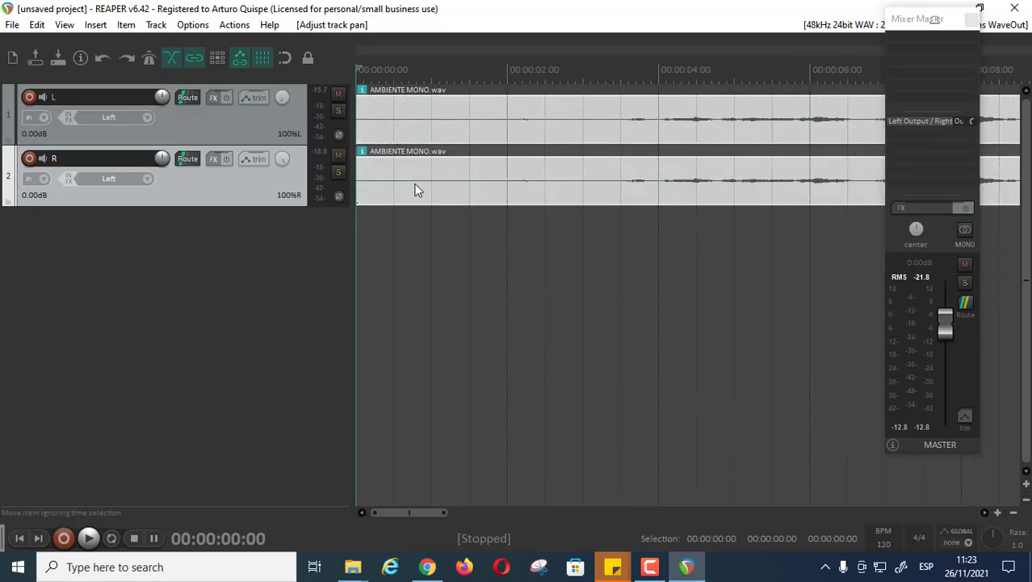
{"action": "left_click_drag", "start_coordinate": [414, 189], "coordinate": [386, 184]}
{"action": "left_click", "coordinate": [412, 277]}
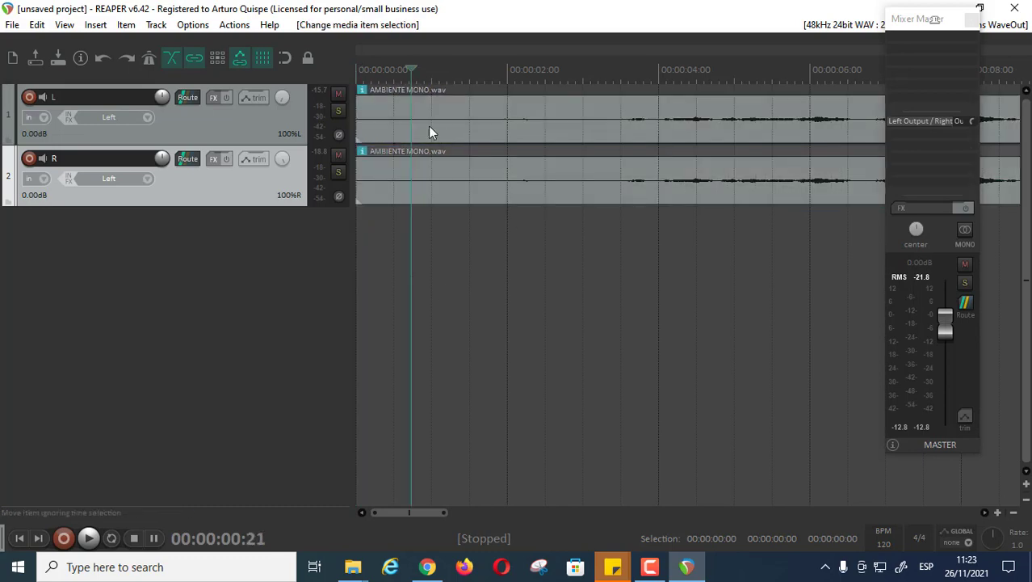
{"action": "scroll", "coordinate": [418, 242], "scroll_direction": "down", "scroll_amount": 3}
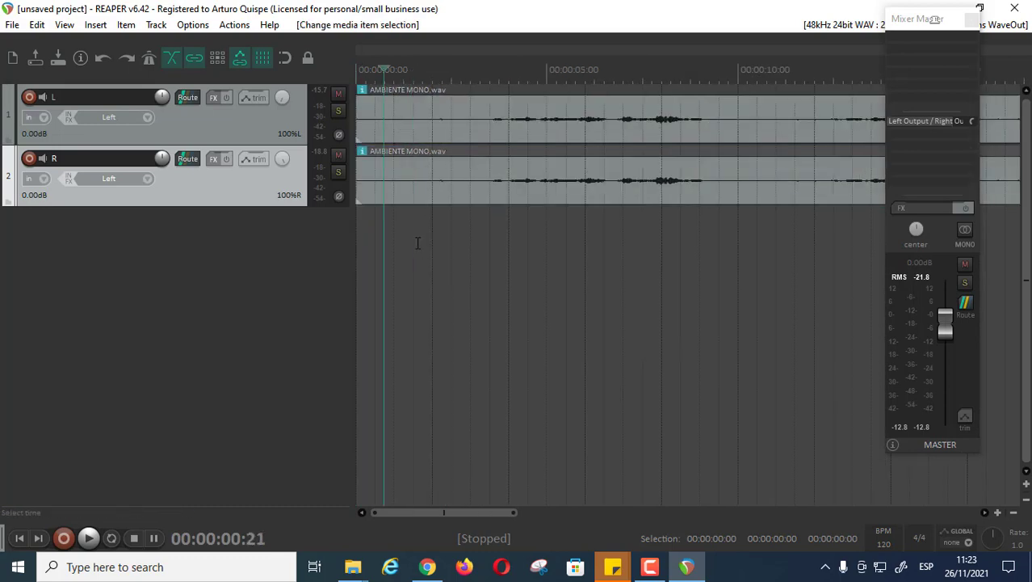
{"action": "left_click_drag", "start_coordinate": [420, 190], "coordinate": [446, 189]}
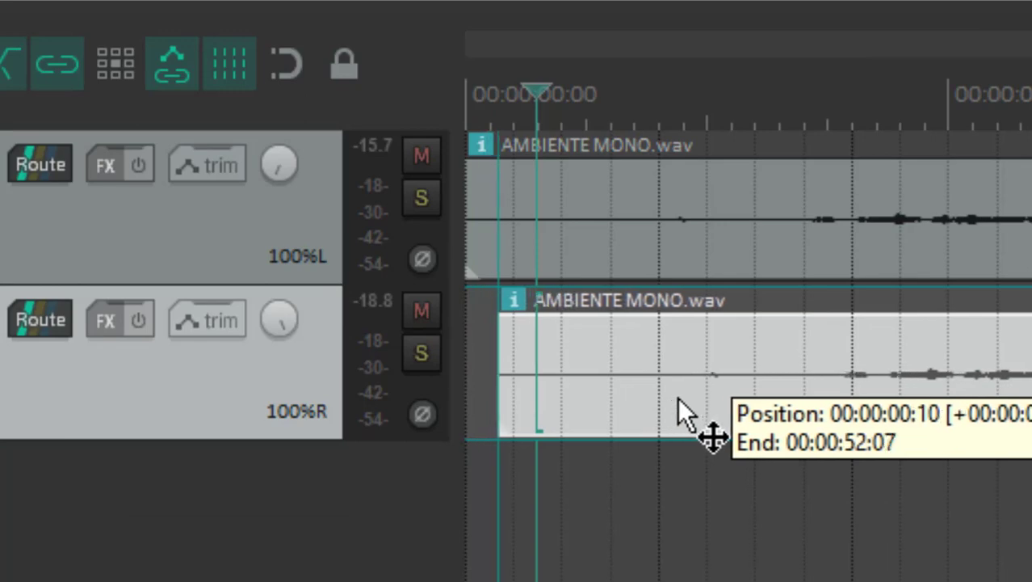
{"action": "left_click_drag", "start_coordinate": [689, 396], "coordinate": [706, 394]}
{"action": "scroll", "coordinate": [686, 491], "scroll_direction": "down", "scroll_amount": 3}
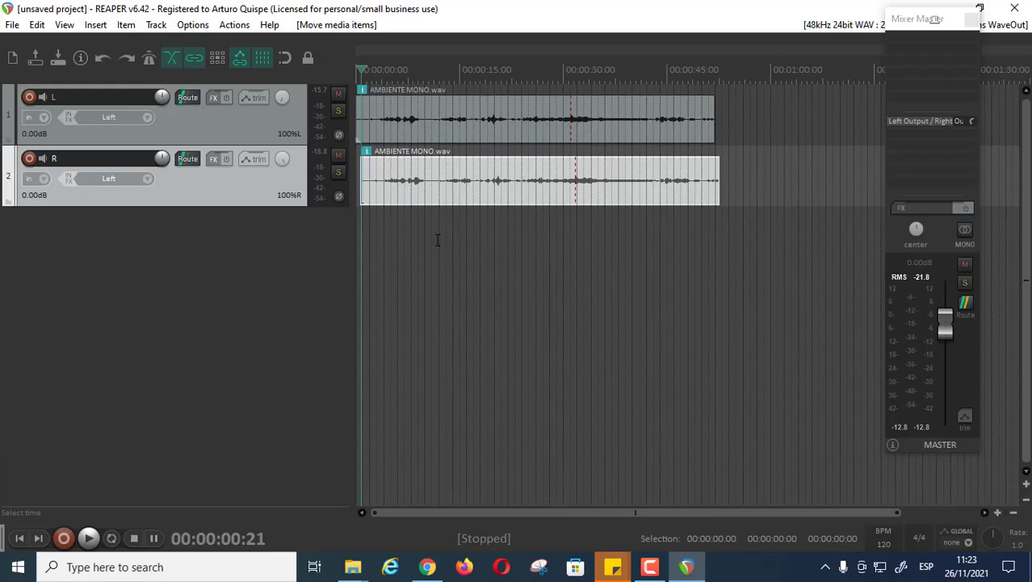
Step: Move the R track's item earlier so it starts at about 00:00:00:07 and start playback
{"action": "scroll", "coordinate": [437, 240], "scroll_direction": "up", "scroll_amount": 1}
{"action": "scroll", "coordinate": [437, 240], "scroll_direction": "up", "scroll_amount": 3}
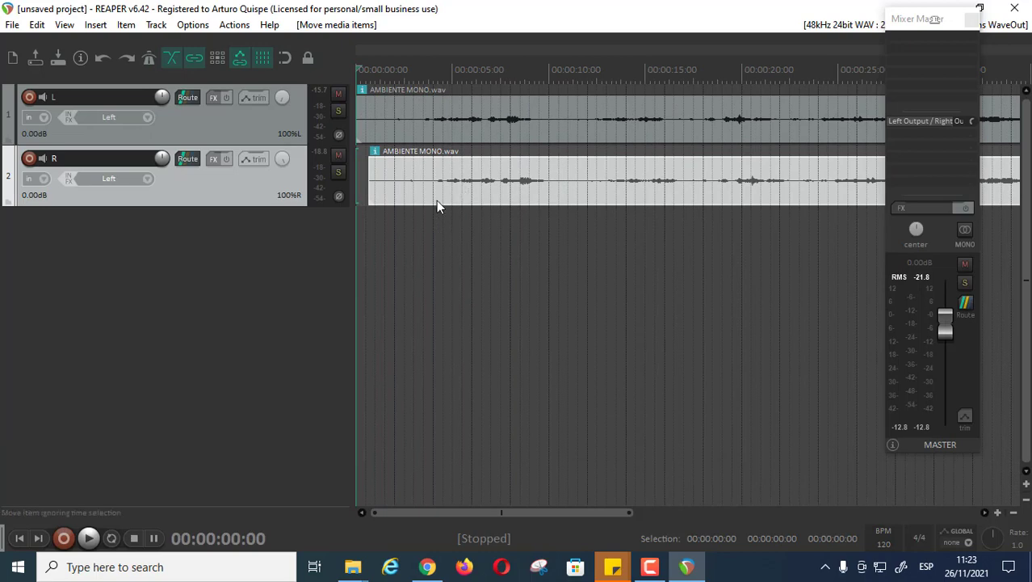
{"action": "scroll", "coordinate": [437, 205], "scroll_direction": "up", "scroll_amount": 2}
{"action": "left_click_drag", "start_coordinate": [537, 188], "coordinate": [517, 192]}
{"action": "key", "text": "space"}
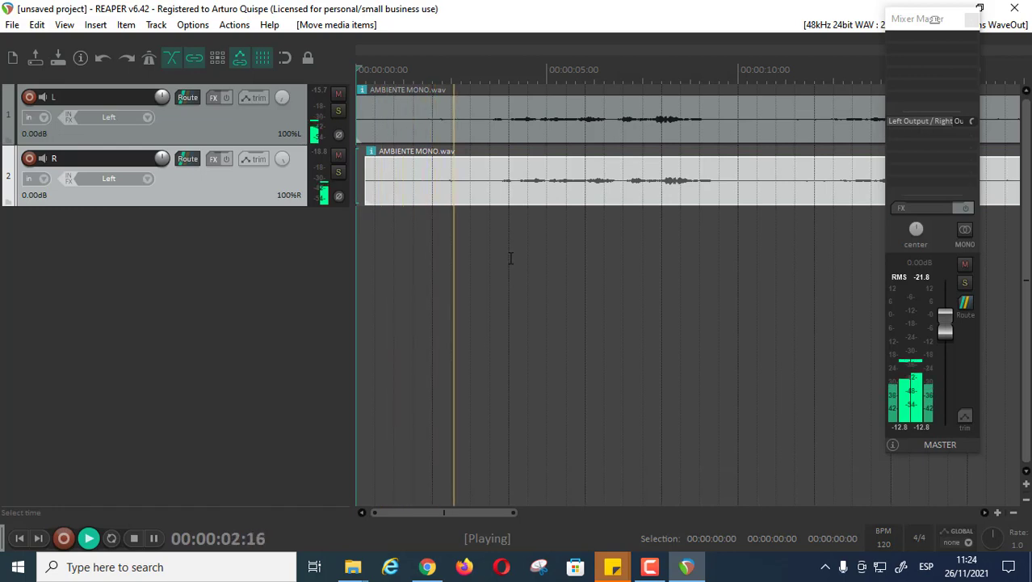
Step: Shift the R track's item earlier to about 1.1.26 during playback, listen to the result and stop
{"action": "scroll", "coordinate": [512, 254], "scroll_direction": "up", "scroll_amount": 3}
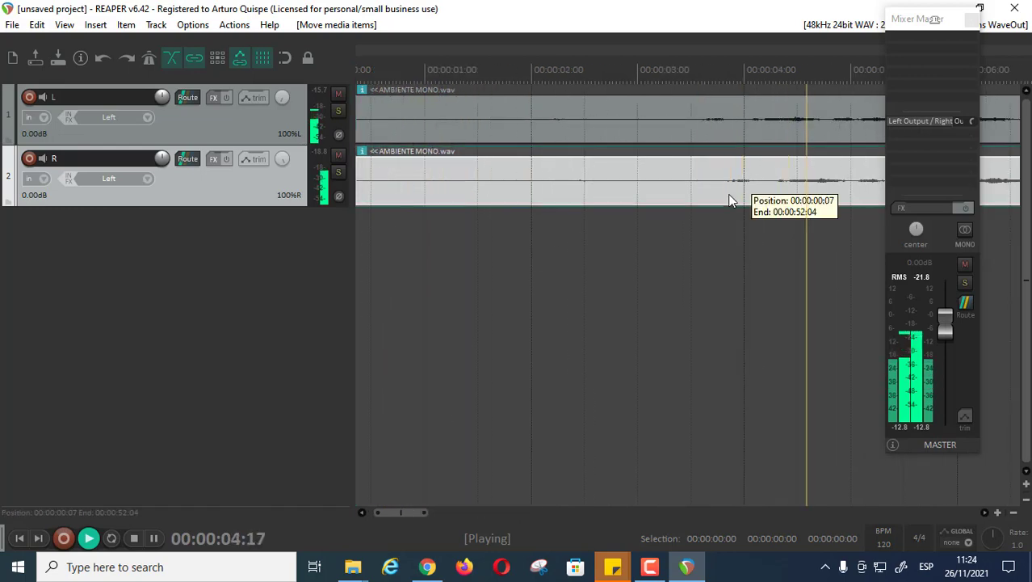
{"action": "left_click_drag", "start_coordinate": [728, 195], "coordinate": [714, 195]}
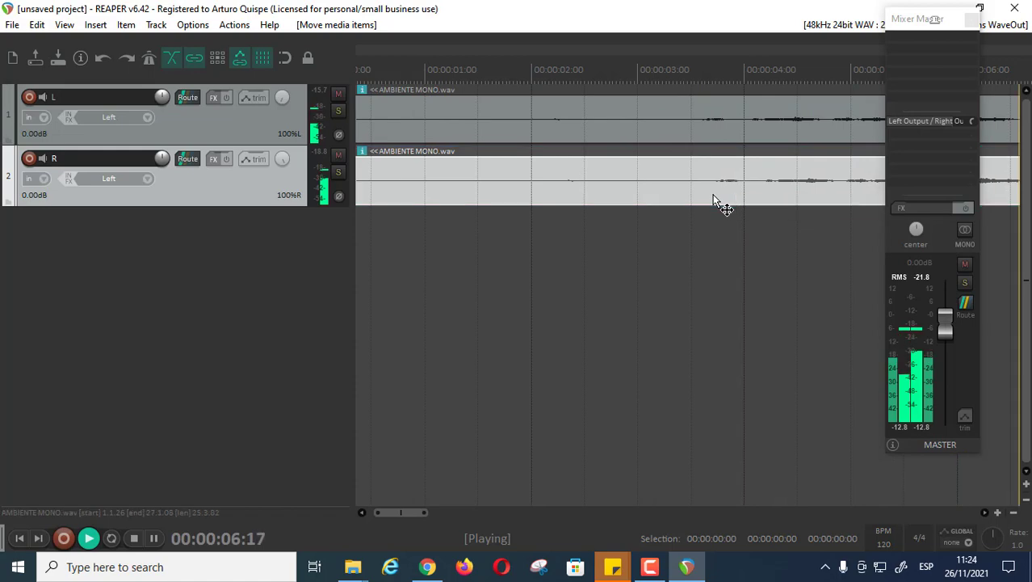
{"action": "scroll", "coordinate": [713, 201], "scroll_direction": "down", "scroll_amount": 4}
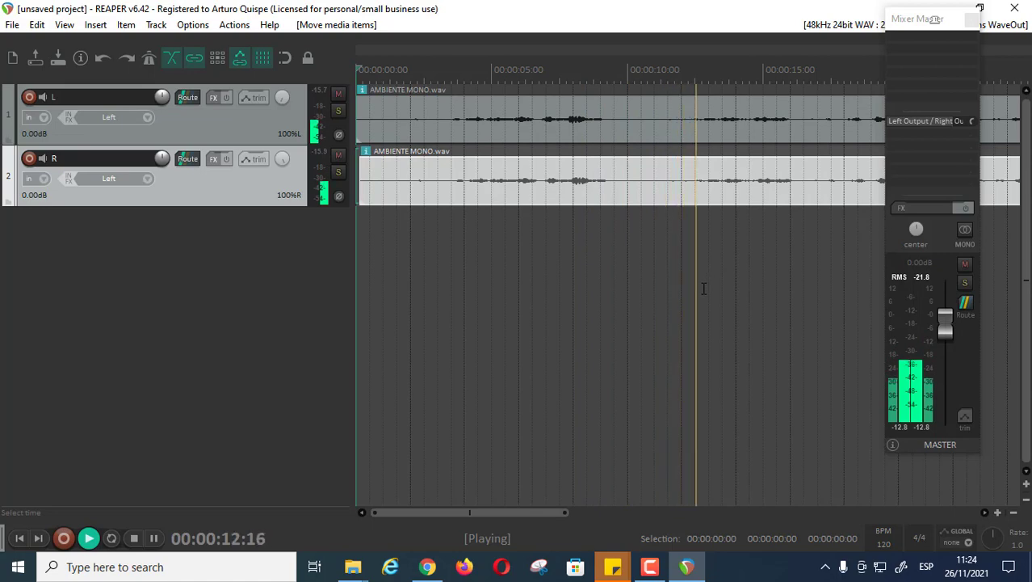
{"action": "scroll", "coordinate": [704, 288], "scroll_direction": "down", "scroll_amount": 4}
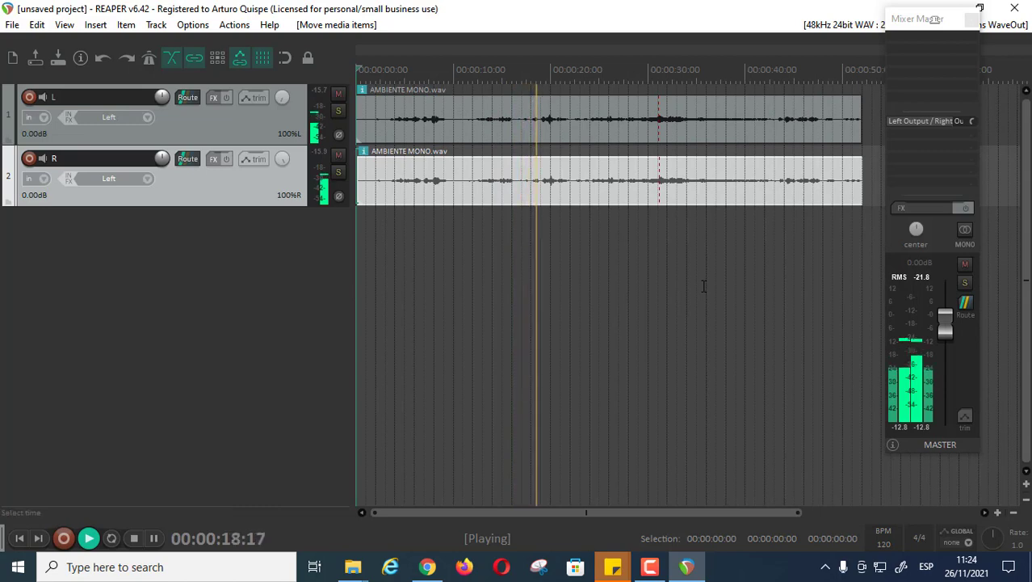
{"action": "key", "text": "space"}
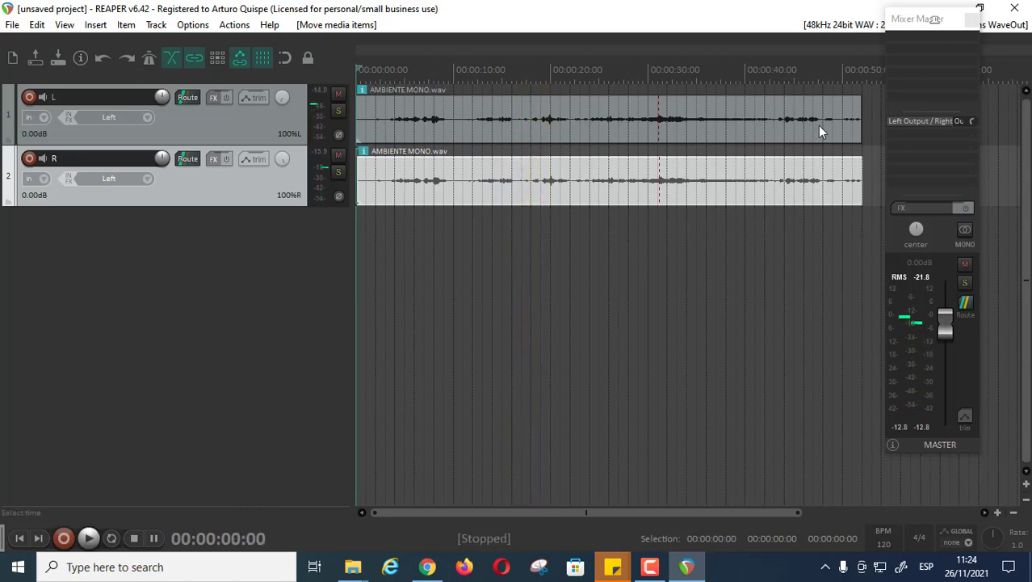
Step: Move the Mixer Master window over the track controls, switch the master output to mono and start playback
{"action": "left_click_drag", "start_coordinate": [917, 27], "coordinate": [138, 62]}
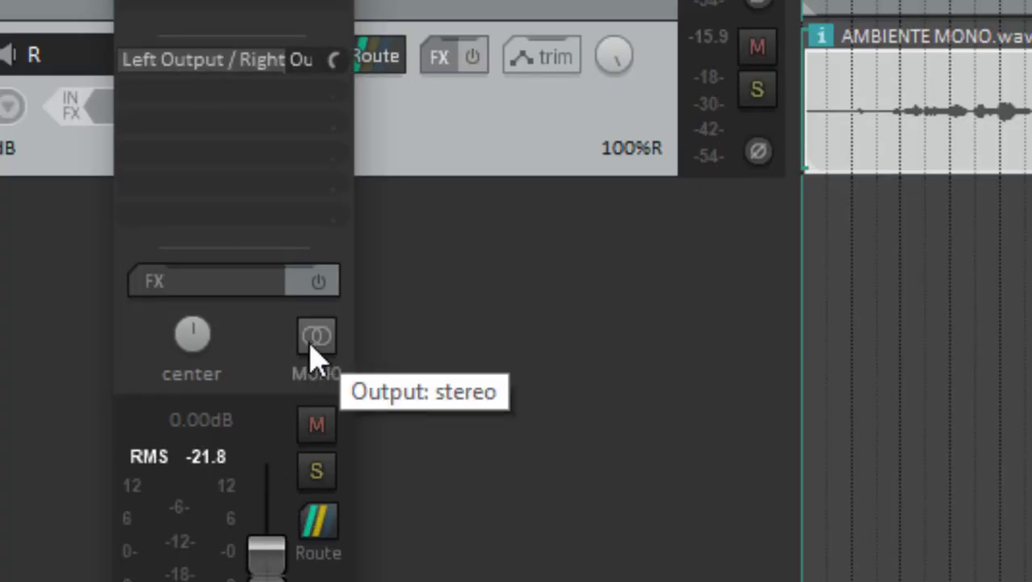
{"action": "left_click", "coordinate": [314, 343]}
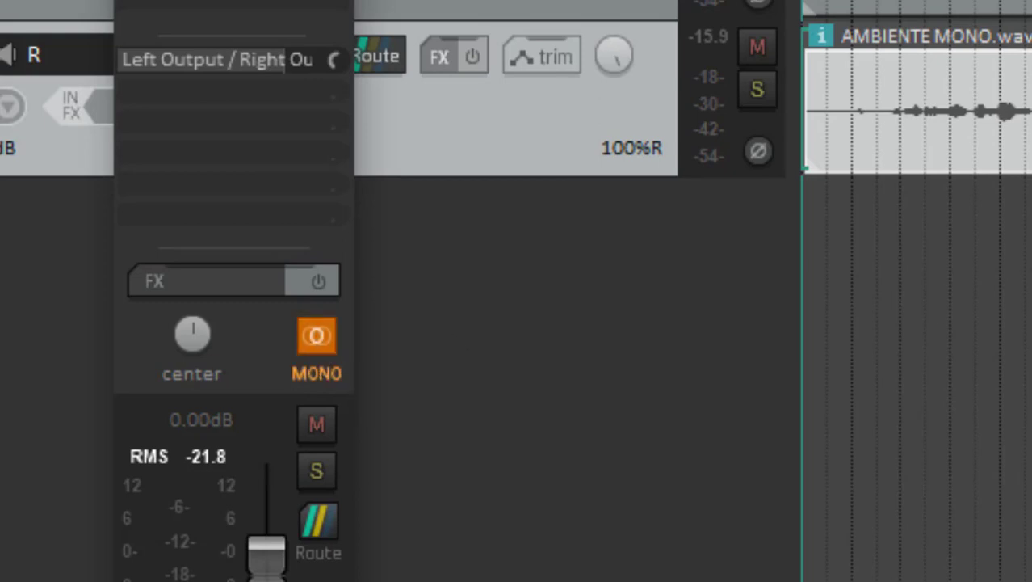
{"action": "key", "text": "space"}
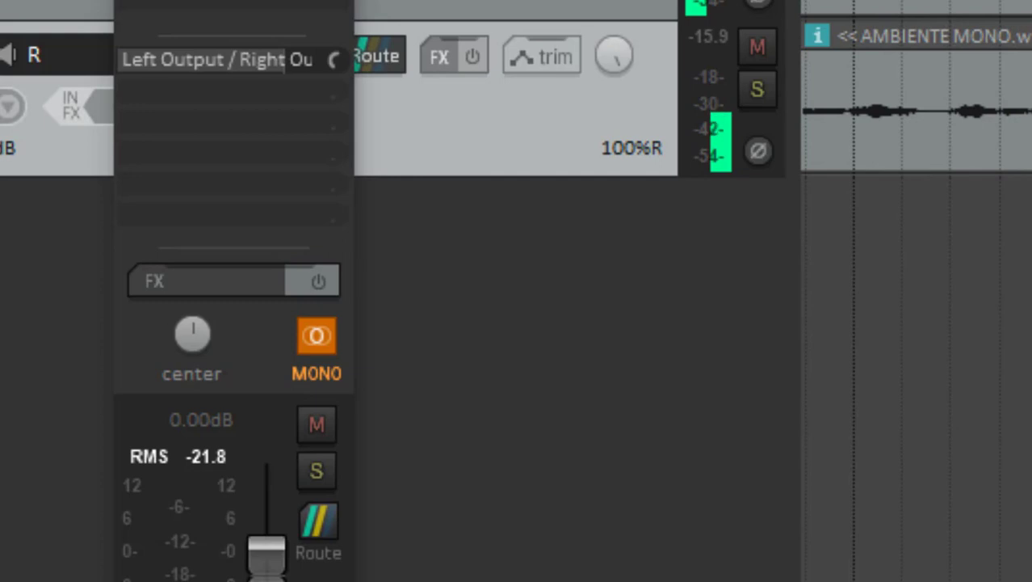
Step: Nudge the R track's item earlier to about 1.1.09 while listening in mono, and stop playback
{"action": "key", "text": "ctrl+a"}
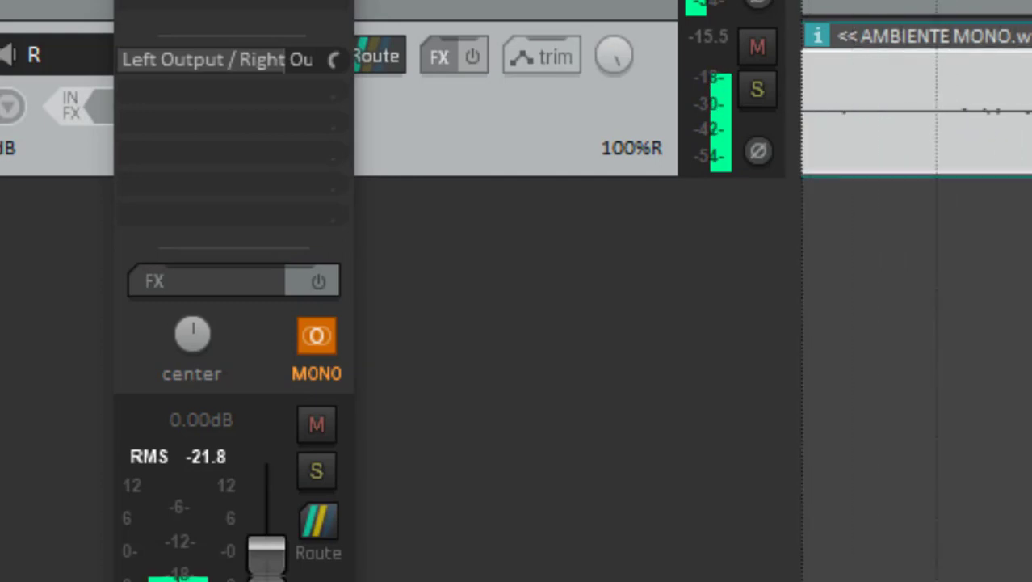
{"action": "key", "text": "equal"}
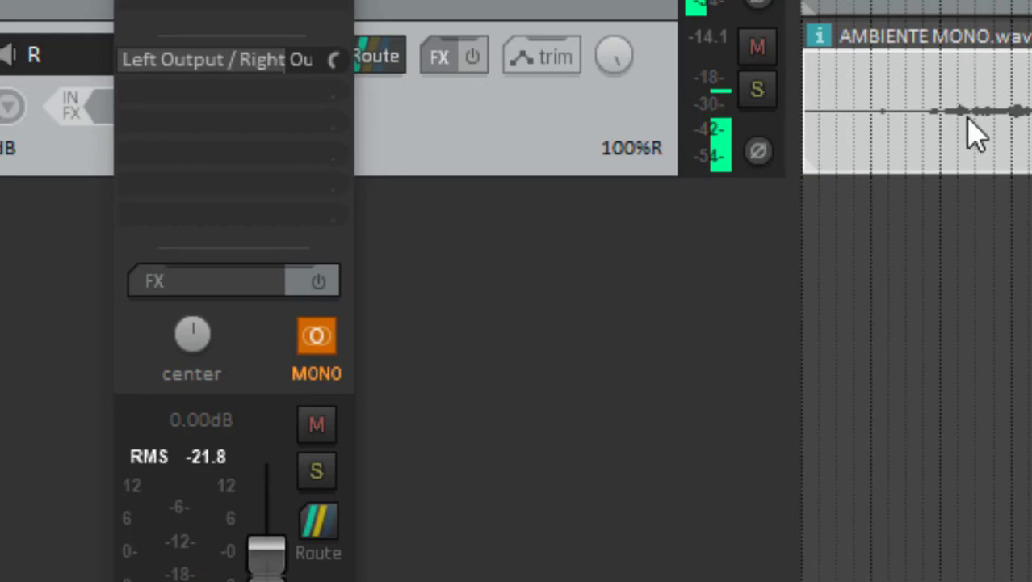
{"action": "key", "text": "equal"}
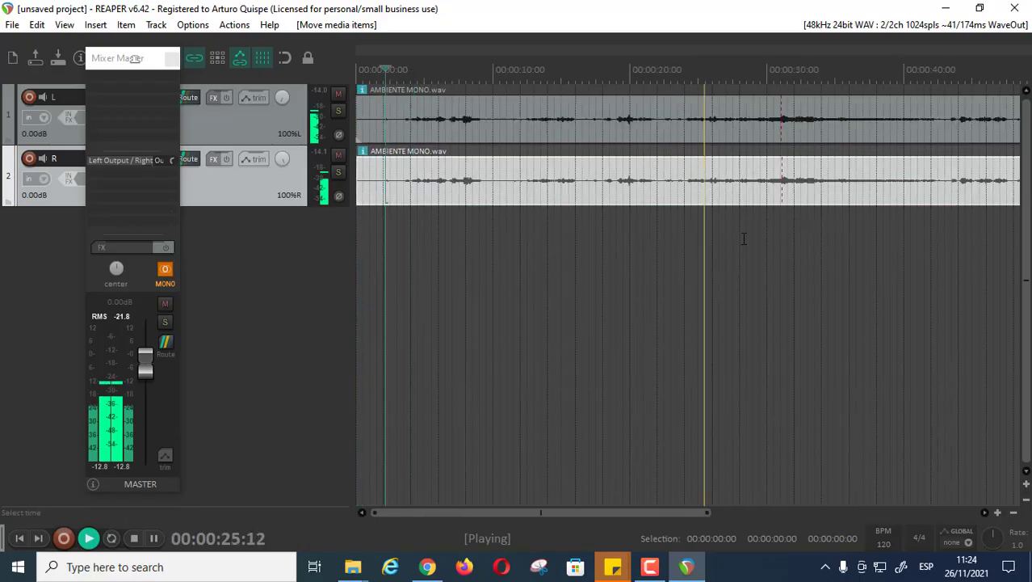
{"action": "key", "text": "minus"}
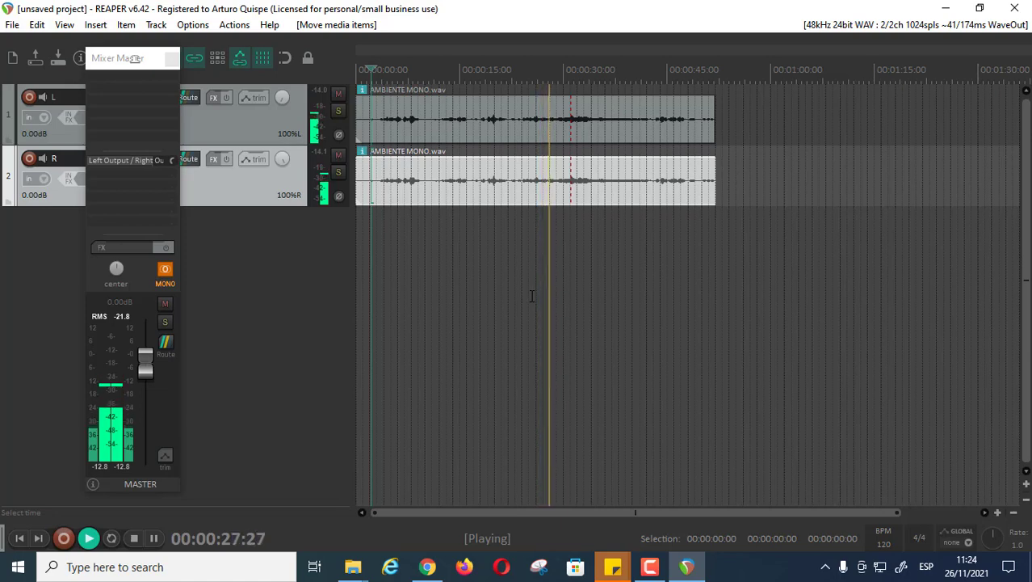
{"action": "key", "text": "space"}
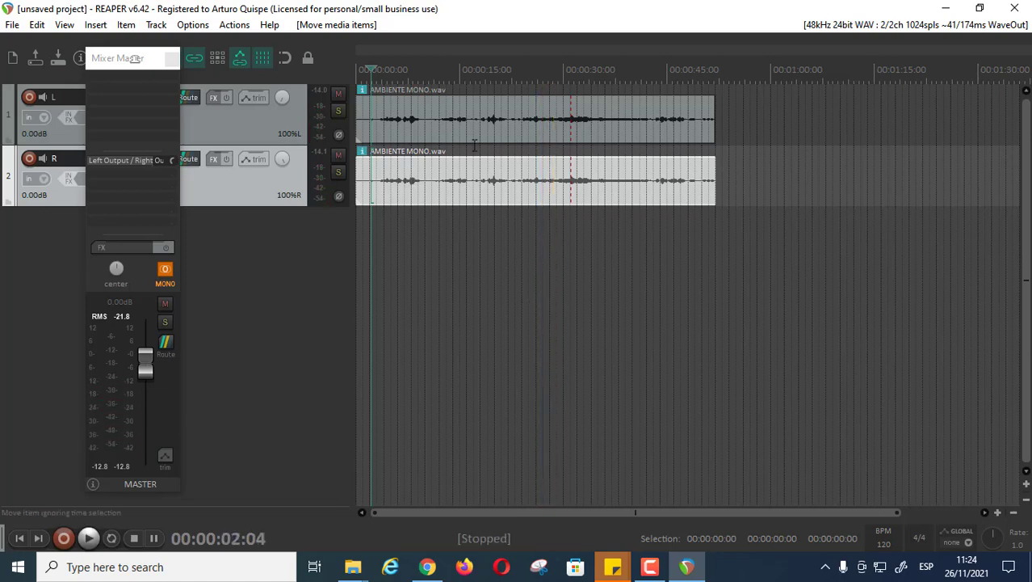
Step: Switch the master output back to stereo and deselect the R track's item
{"action": "left_click", "coordinate": [385, 125]}
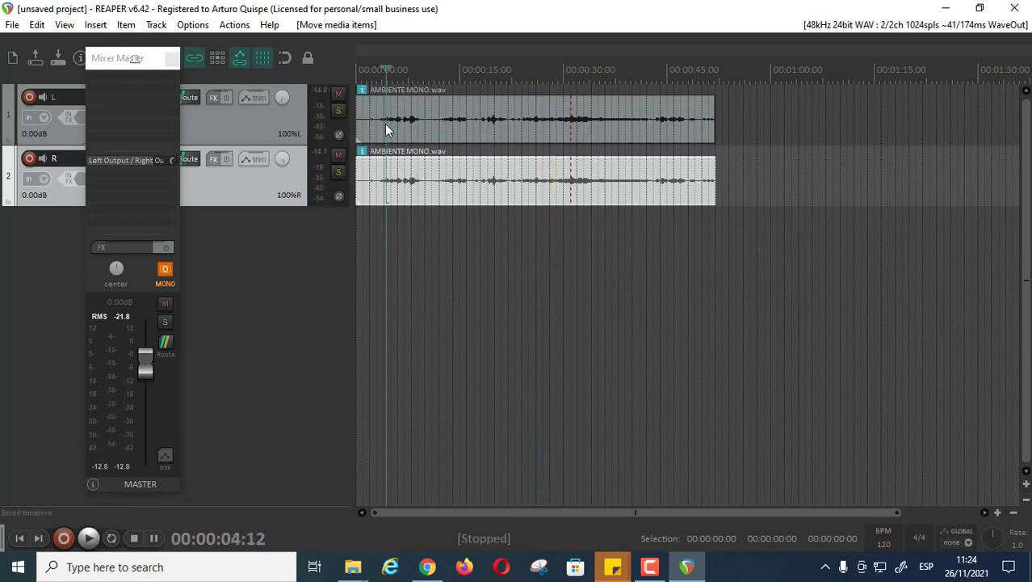
{"action": "scroll", "coordinate": [500, 230], "scroll_direction": "up", "scroll_amount": 5}
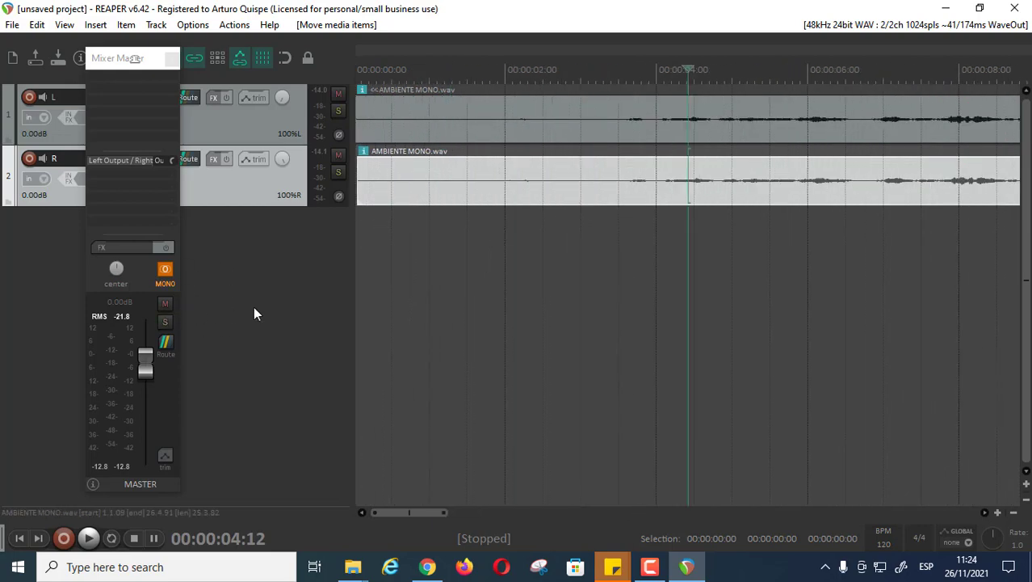
{"action": "left_click", "coordinate": [165, 270]}
{"action": "left_click", "coordinate": [467, 268]}
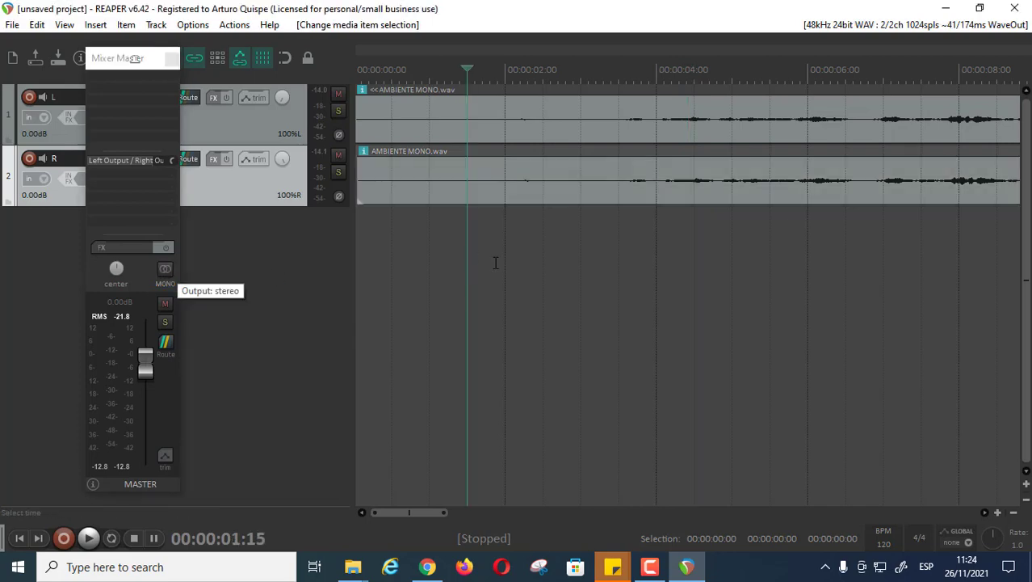
Step: Play the stereo result briefly from the project start and move the Mixer Master window clear of the track controls
{"action": "key", "text": "Home"}
{"action": "scroll", "coordinate": [489, 277], "scroll_direction": "down", "scroll_amount": 5}
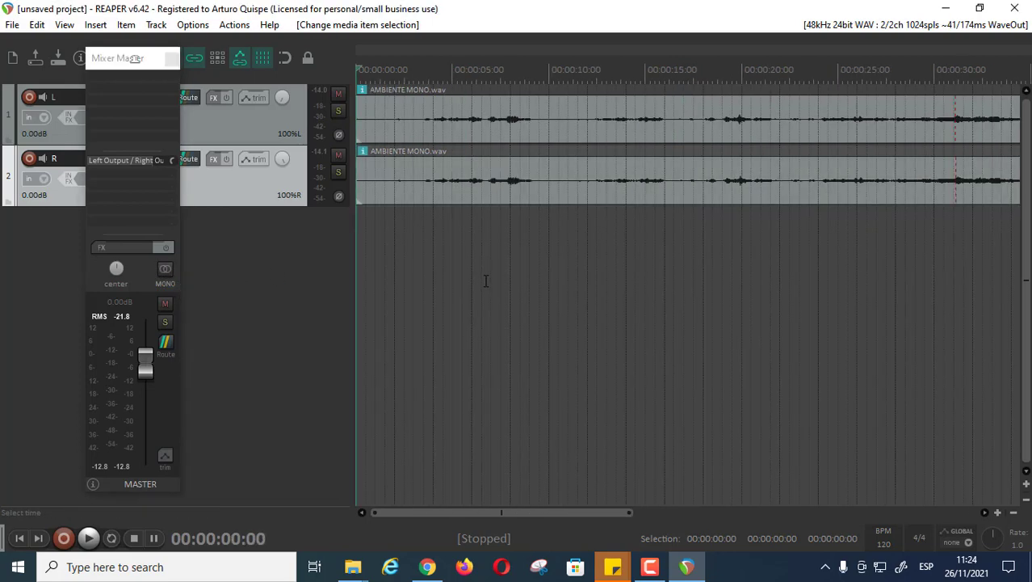
{"action": "scroll", "coordinate": [450, 299], "scroll_direction": "down", "scroll_amount": 6}
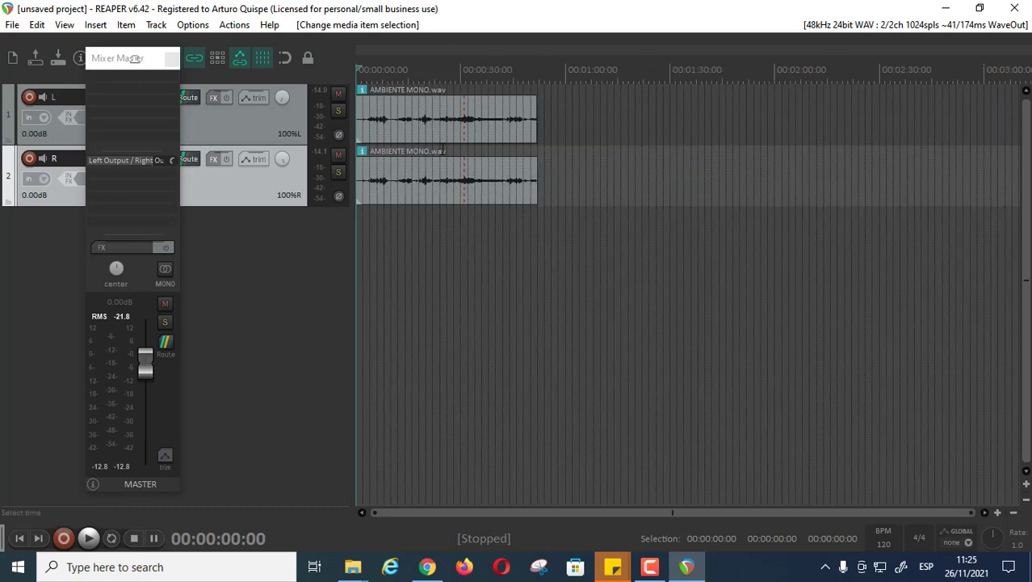
{"action": "scroll", "coordinate": [462, 288], "scroll_direction": "up", "scroll_amount": 7}
{"action": "key", "text": "space"}
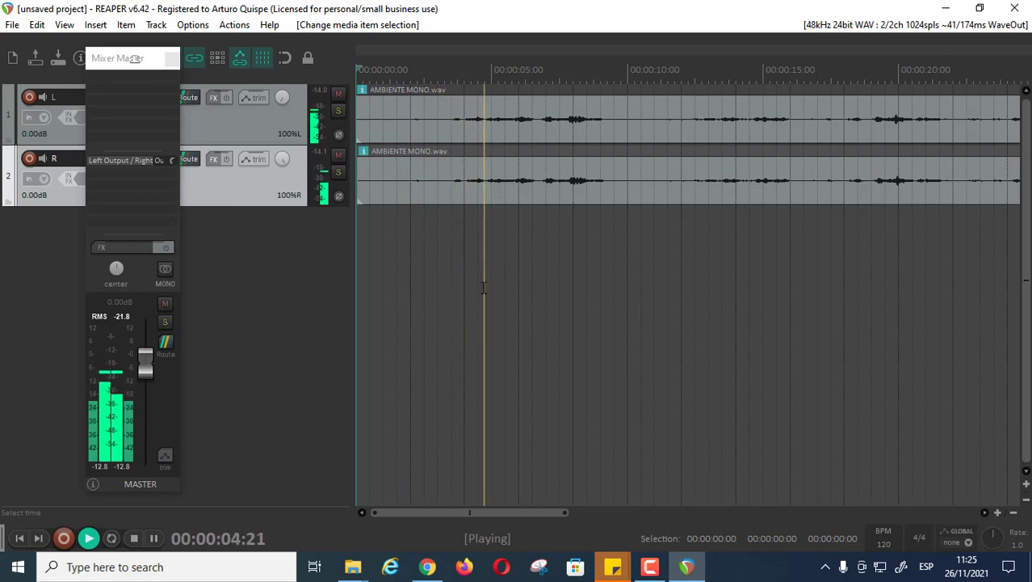
{"action": "scroll", "coordinate": [575, 247], "scroll_direction": "down", "scroll_amount": 3}
{"action": "key", "text": "space"}
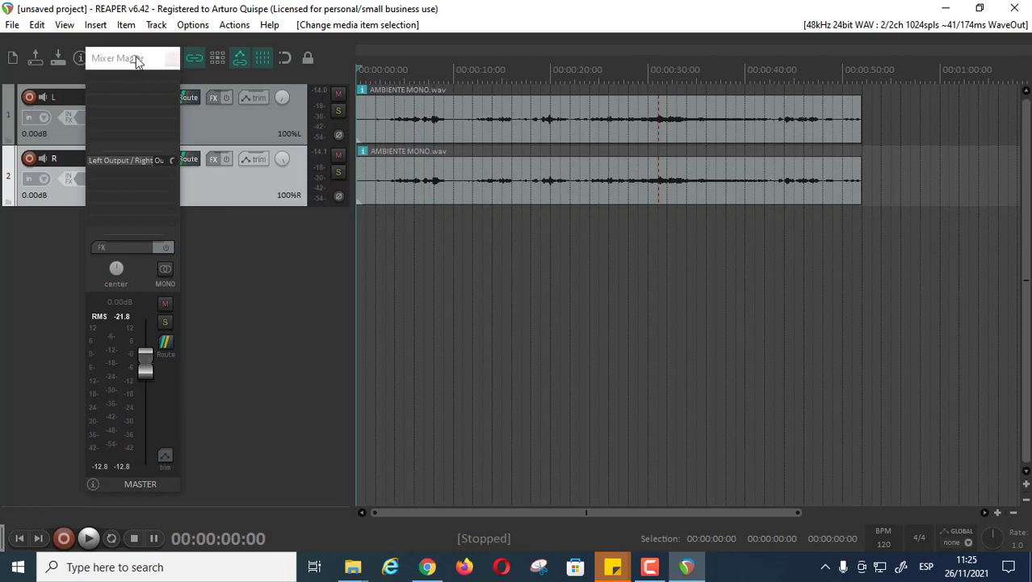
{"action": "left_click_drag", "start_coordinate": [119, 63], "coordinate": [929, 69]}
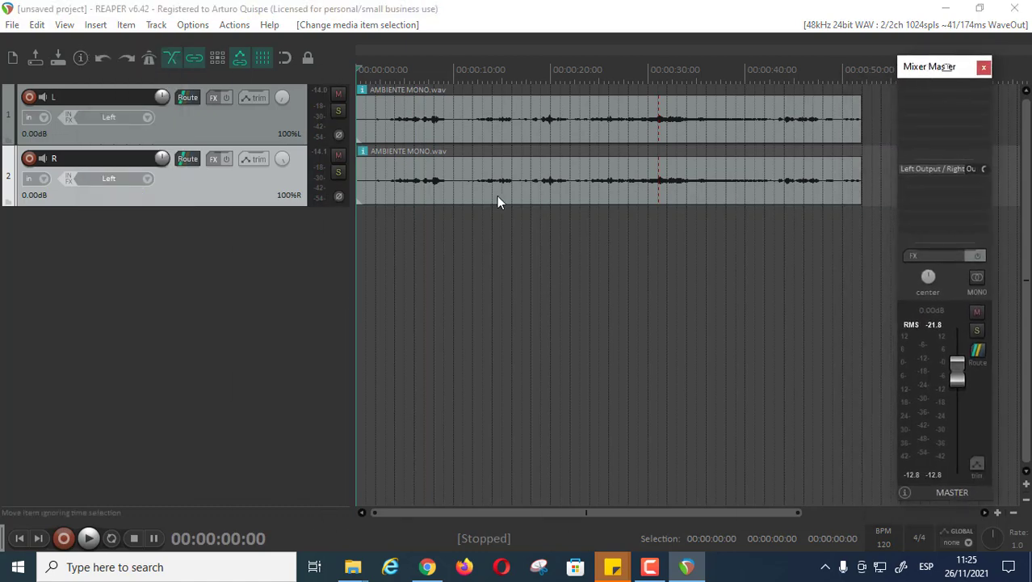